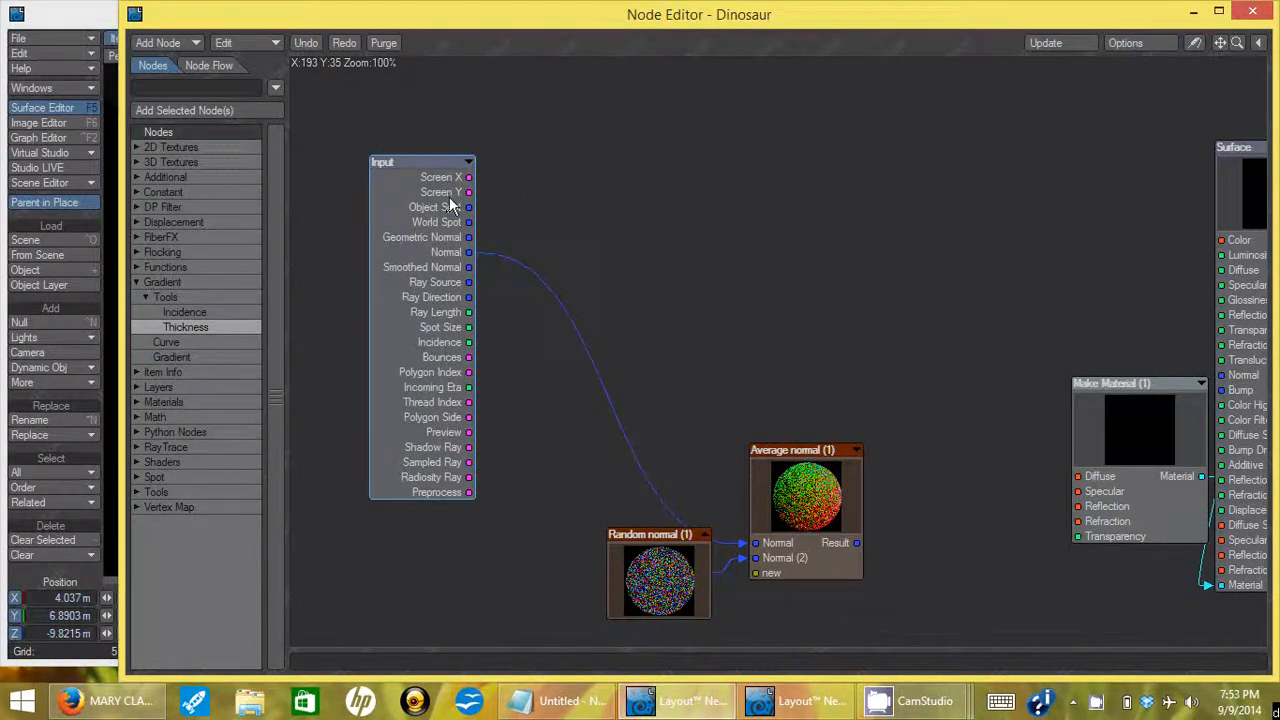
- Delete the Random normal and Average normal nodes from the Dinosaur surface's node network
left_click_drag(663, 543, 603, 540)
left_click_drag(792, 462, 745, 470)
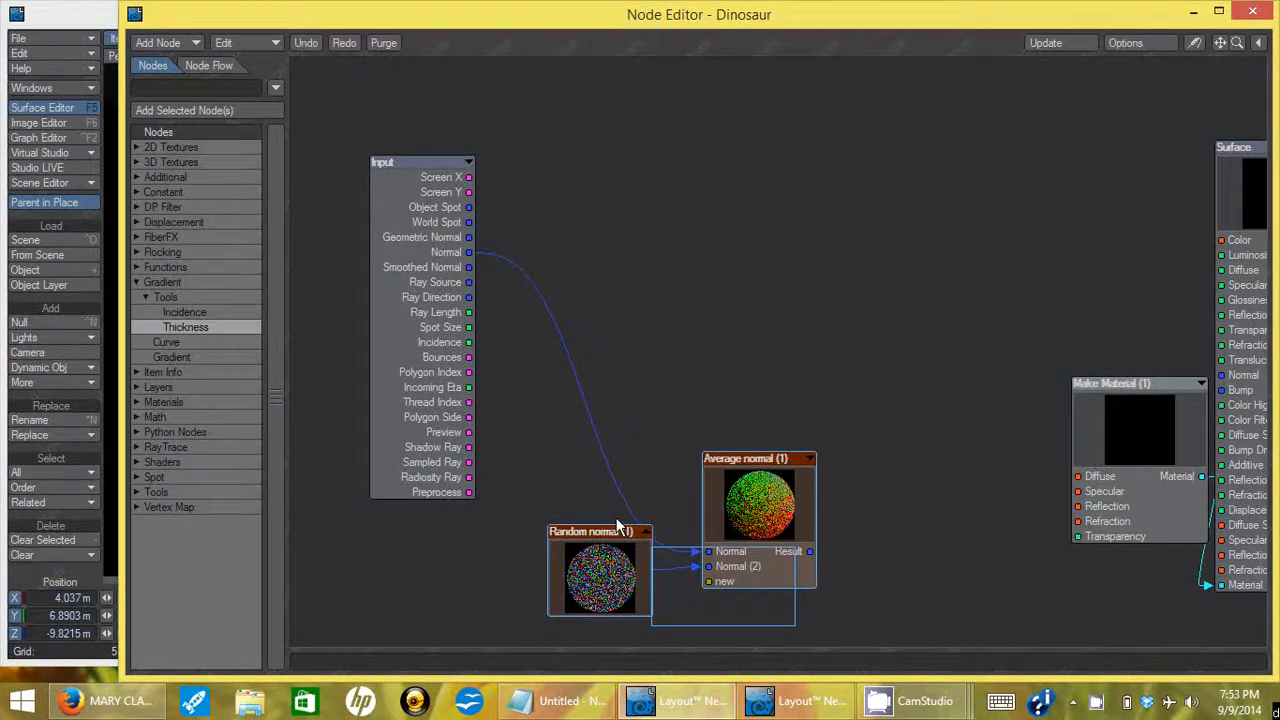
right_click(764, 545)
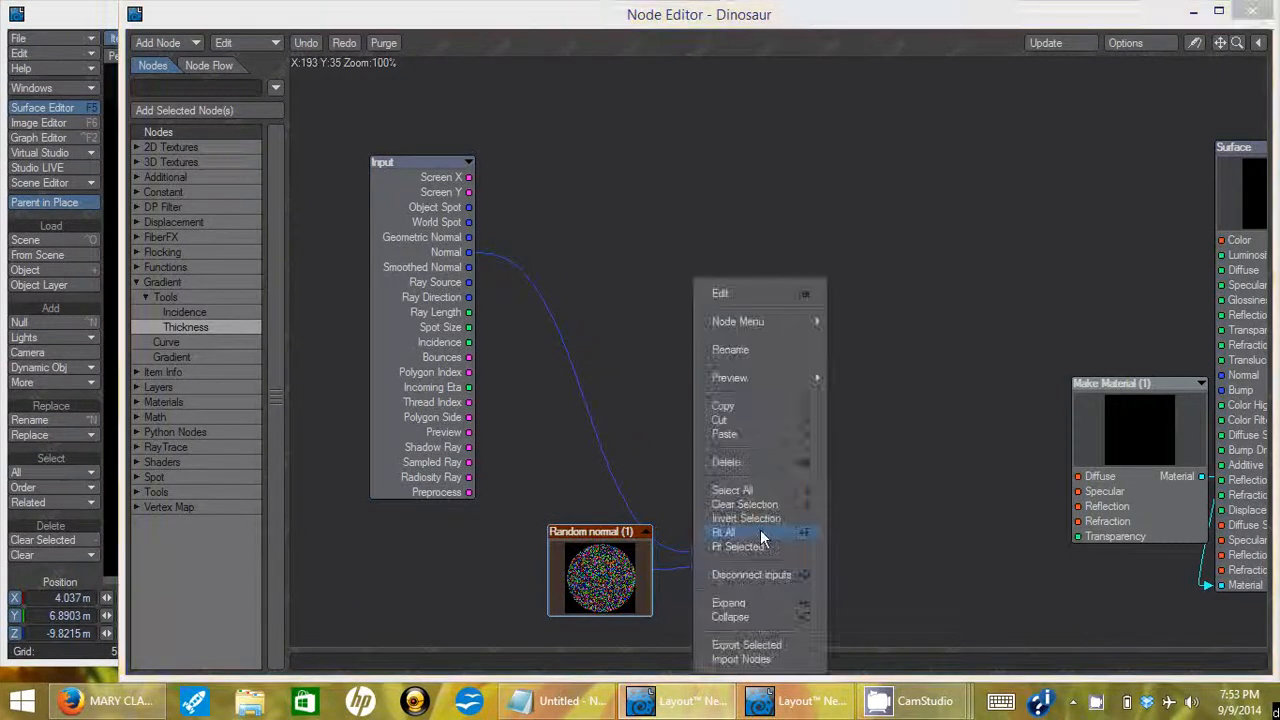
left_click(747, 461)
right_click(705, 278)
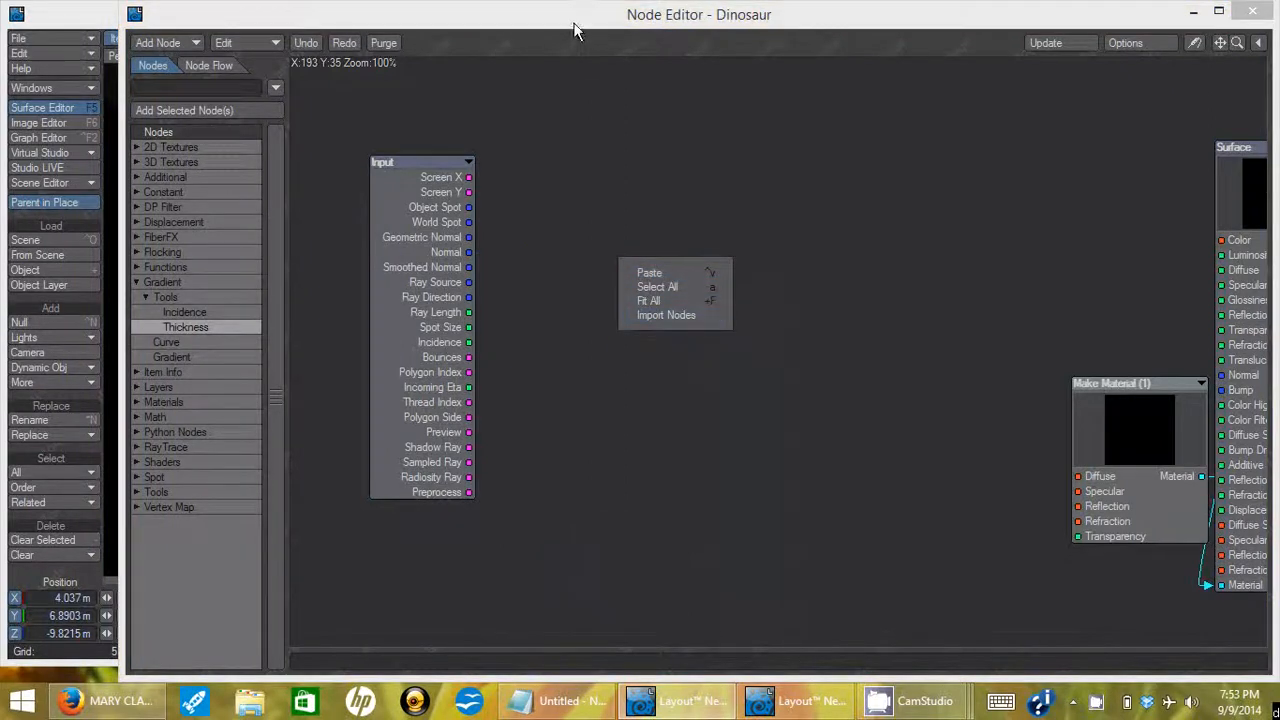
- Enable the node network for the Dinosaur surface in the Surface Editor and close that editor
left_click_drag(543, 17, 1060, 380)
left_click_drag(706, 90, 612, 100)
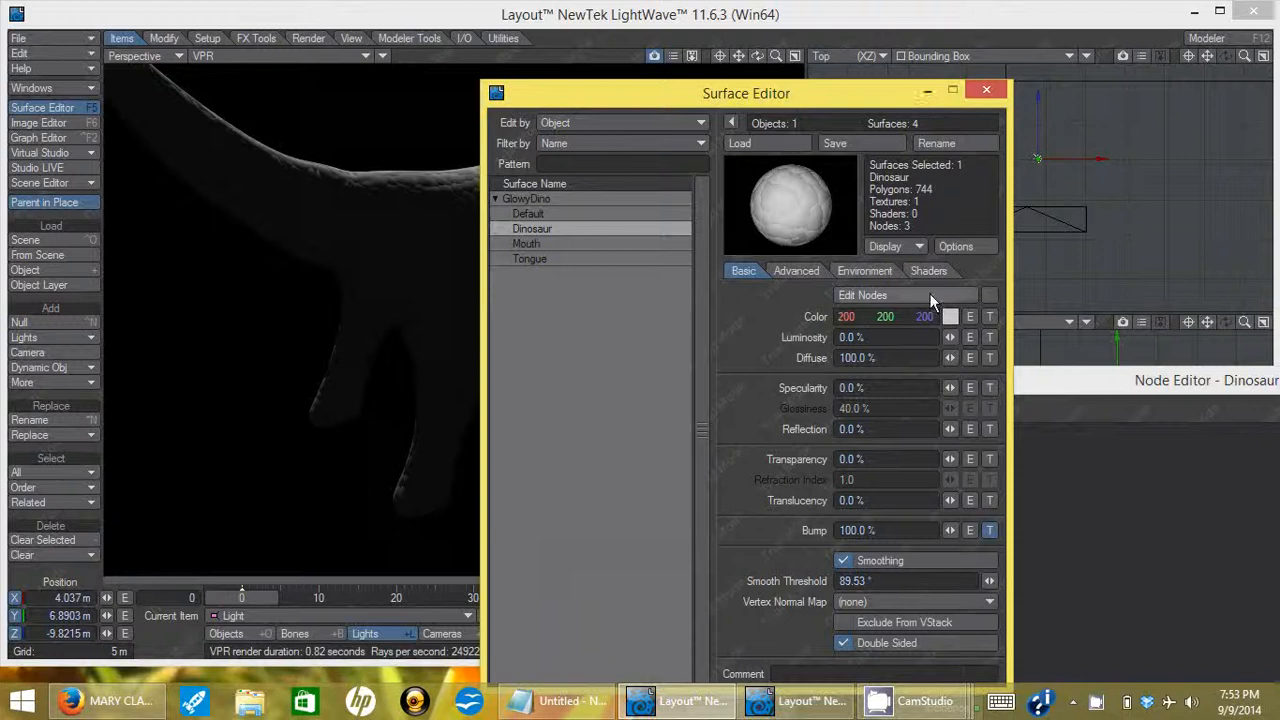
left_click(989, 295)
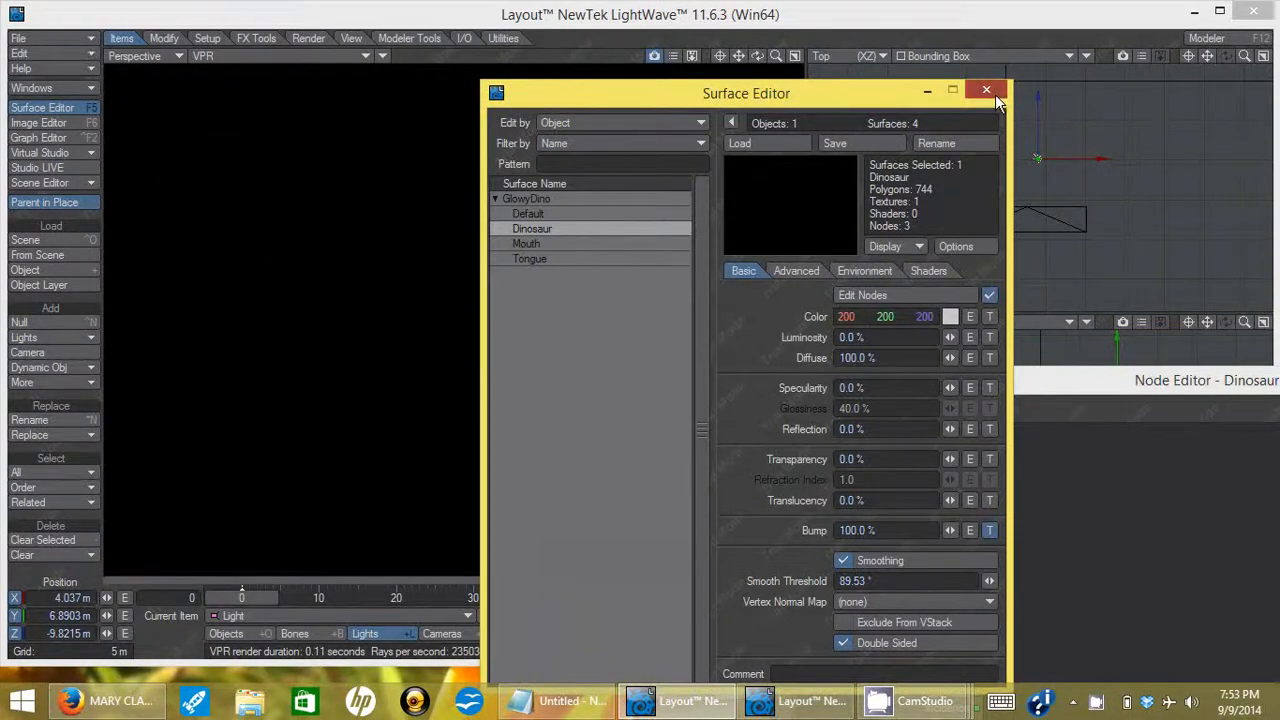
left_click(986, 90)
- Delete the Make Material node and reposition the Surface and Input nodes so both are fully in view
left_click_drag(876, 387, 329, 56)
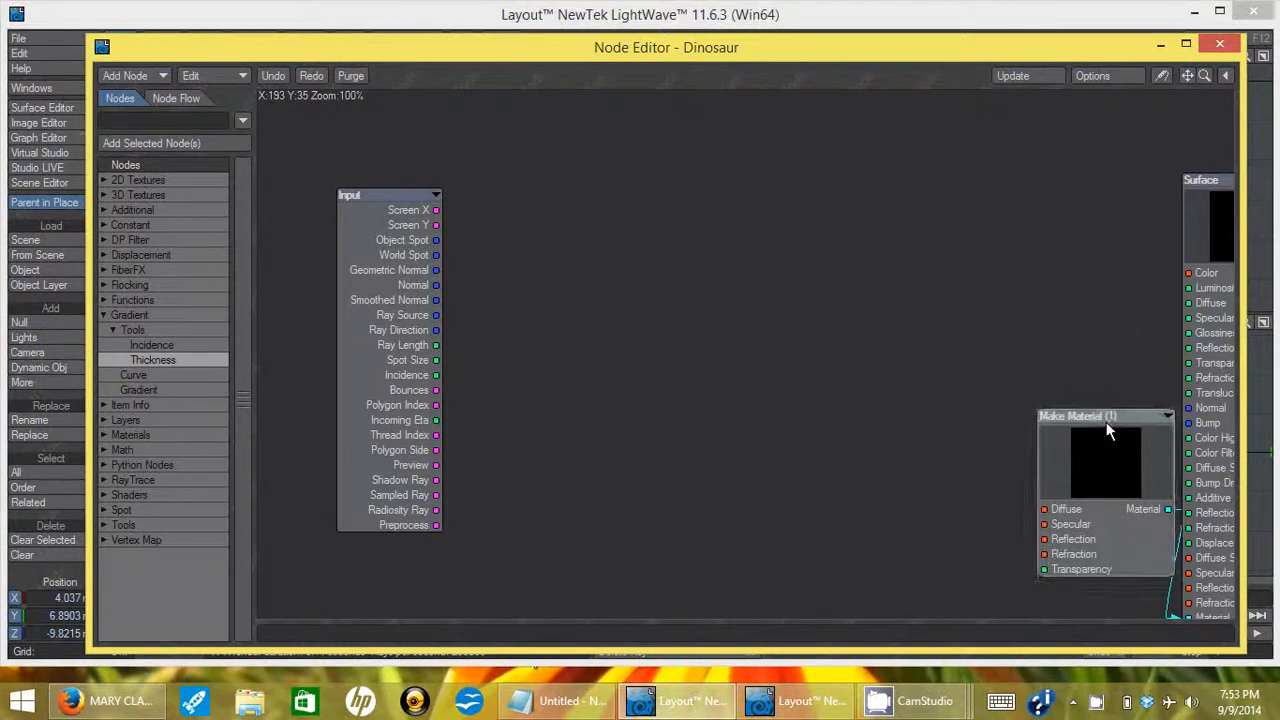
right_click(1106, 422)
left_click(1099, 420)
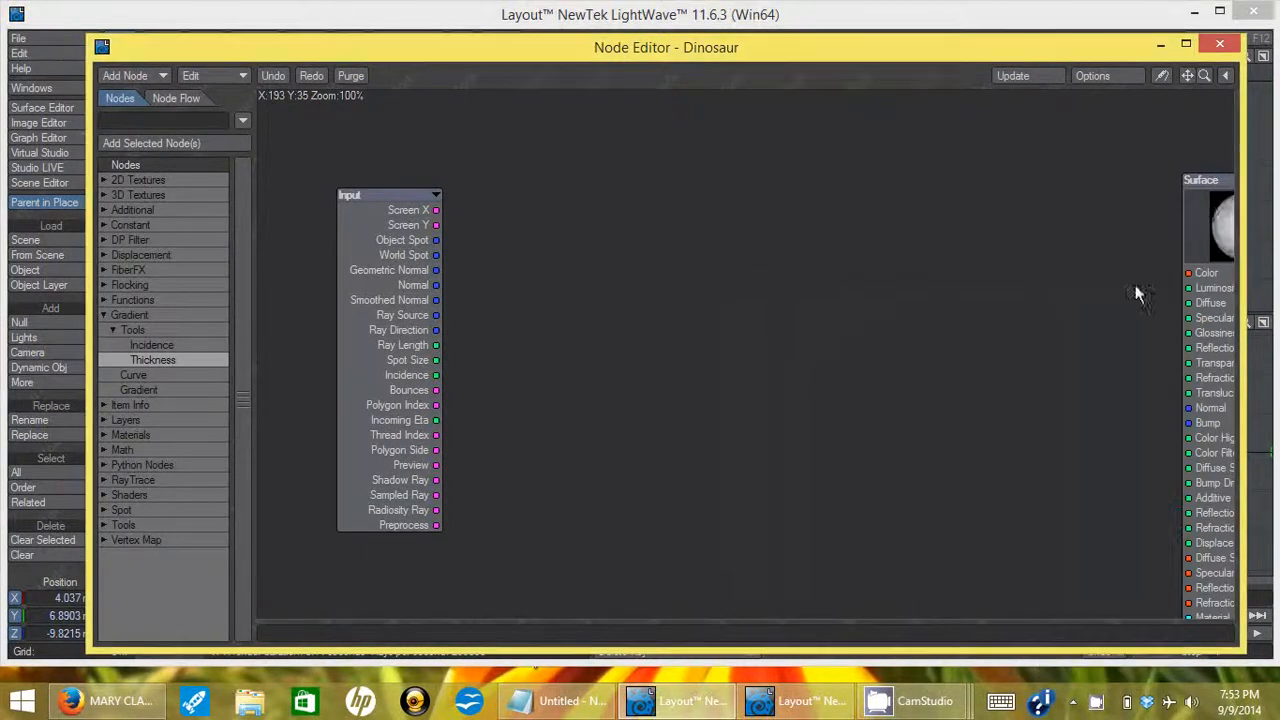
left_click_drag(1219, 179, 986, 132)
left_click_drag(359, 196, 317, 166)
- Import RandomNormal2.nodes and place the Random normal node near the lower end of the Input node
right_click(760, 220)
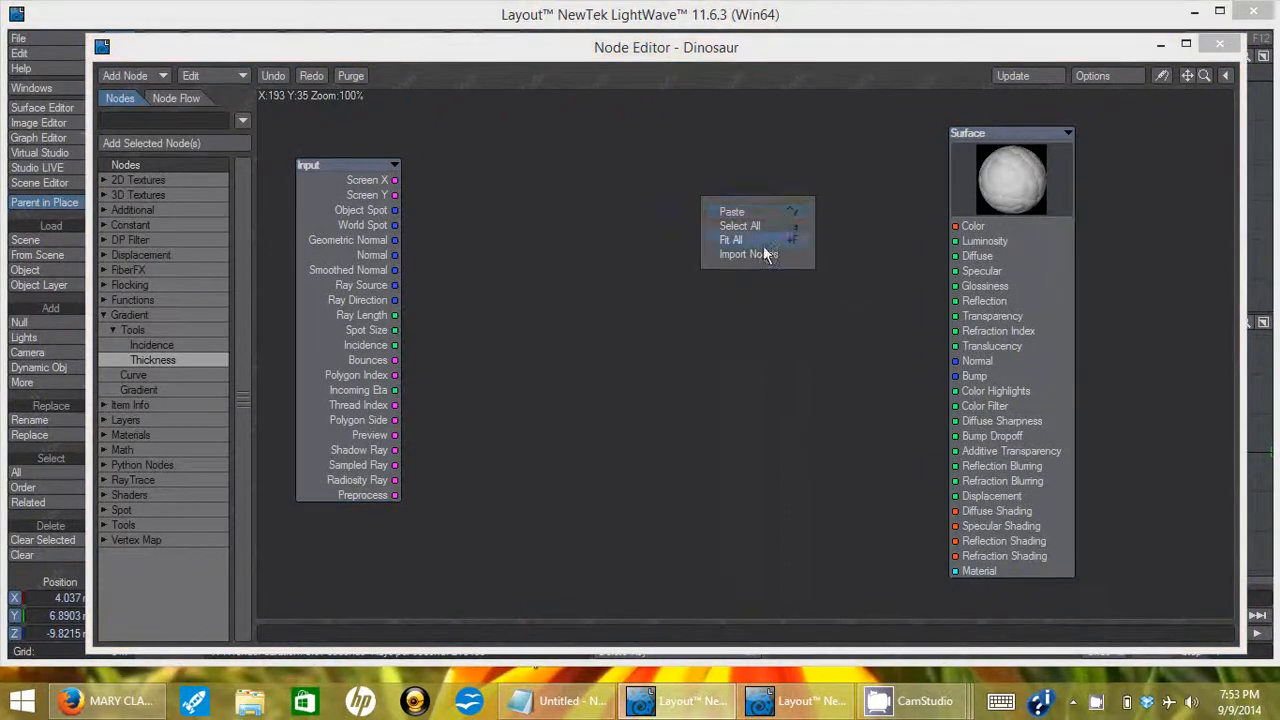
left_click(762, 257)
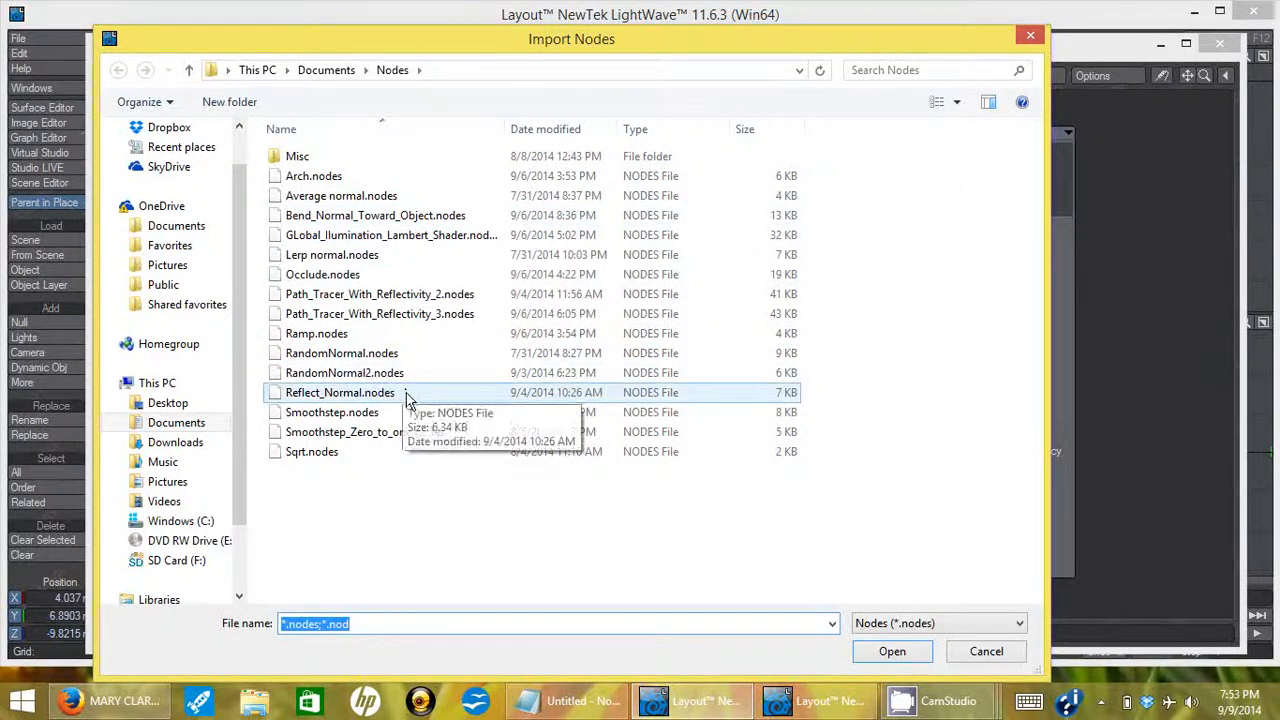
double_click(385, 372)
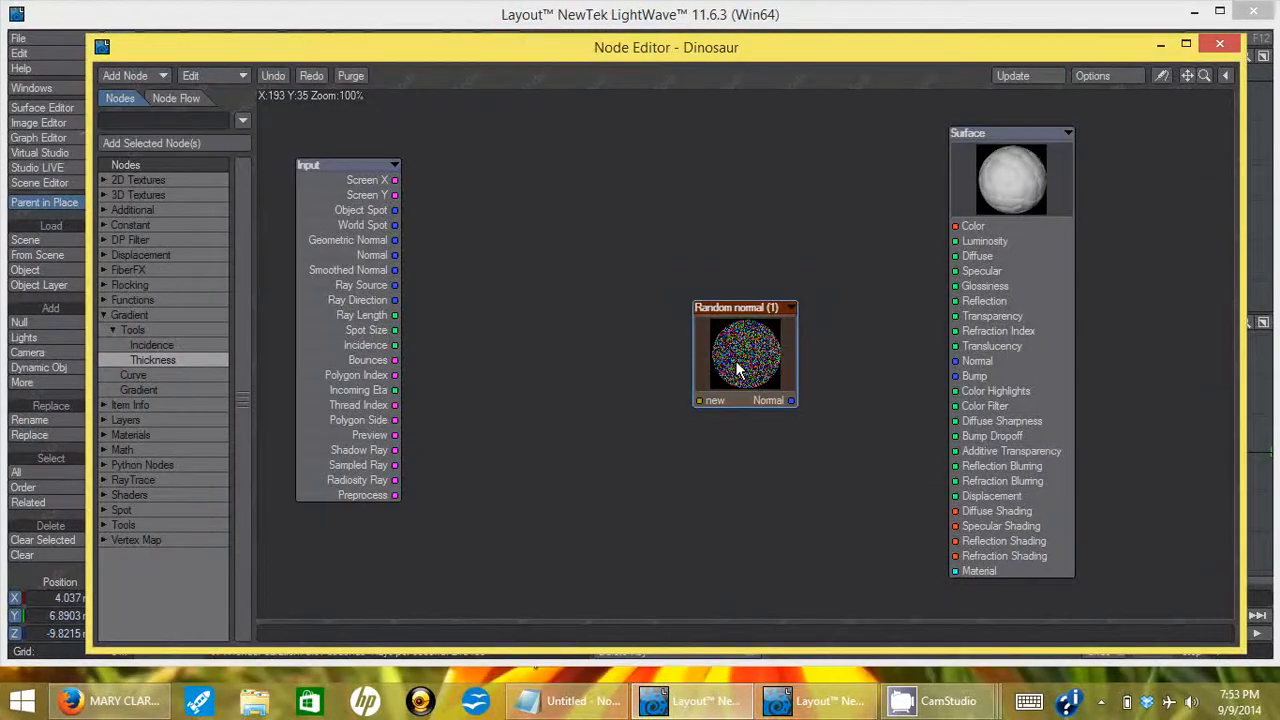
left_click_drag(760, 308, 508, 457)
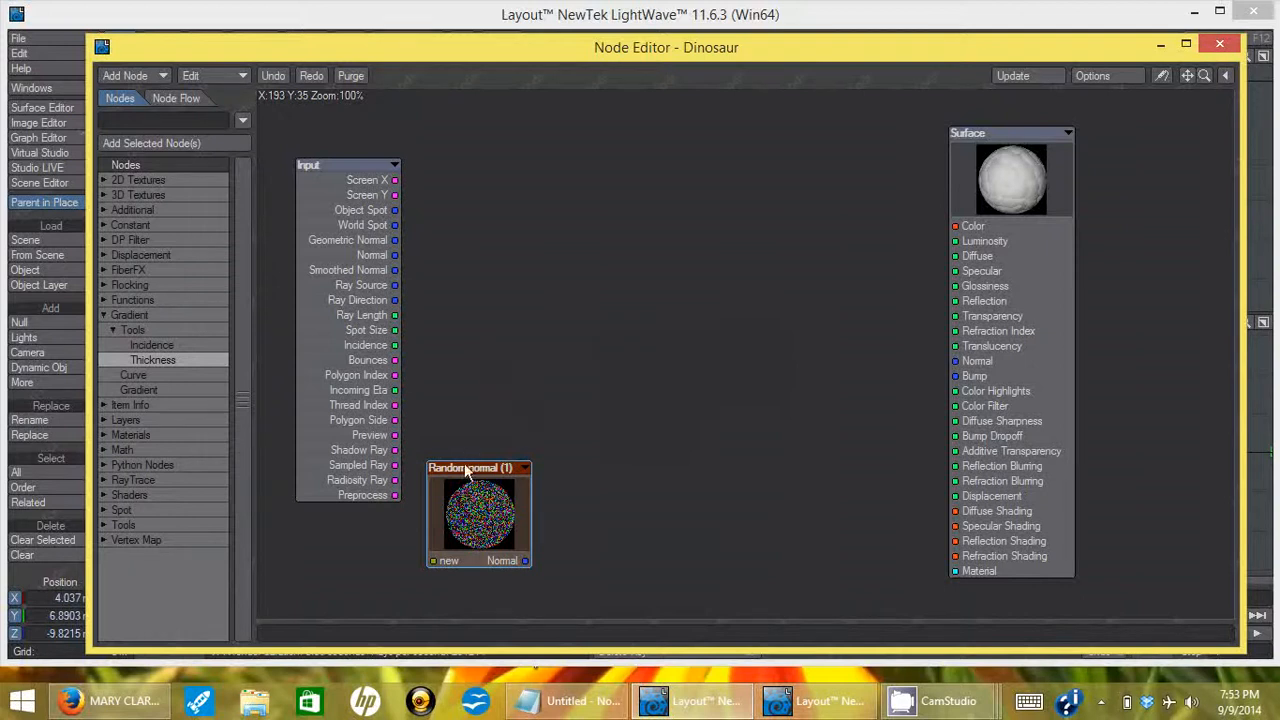
- Import Average normal.nodes and place the Average normal node beside the Random normal node
right_click(551, 363)
left_click(534, 407)
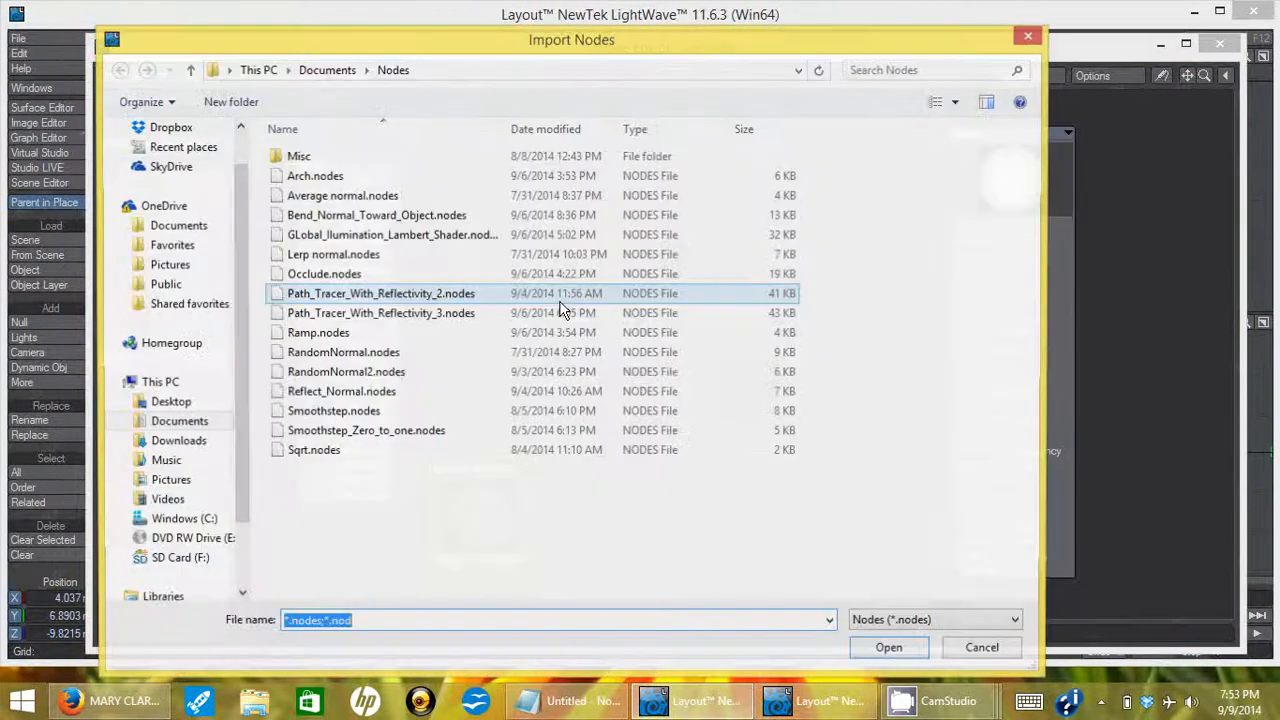
double_click(340, 195)
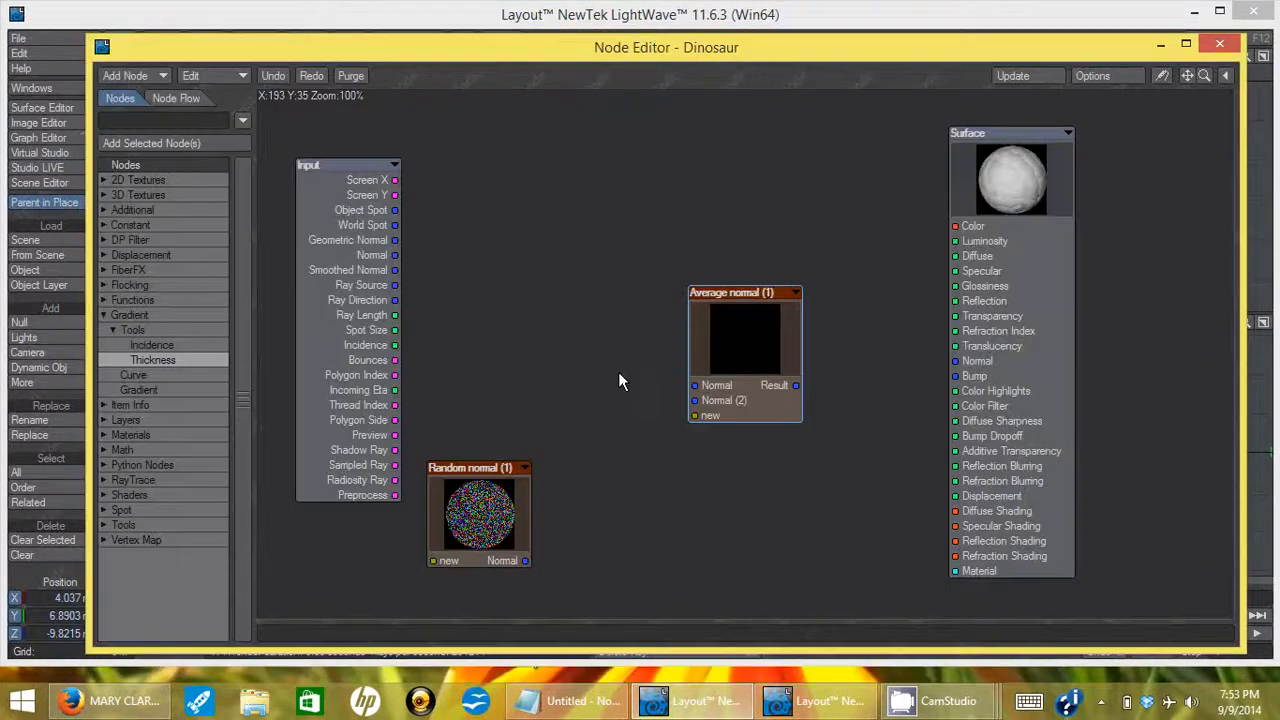
left_click_drag(732, 294, 613, 470)
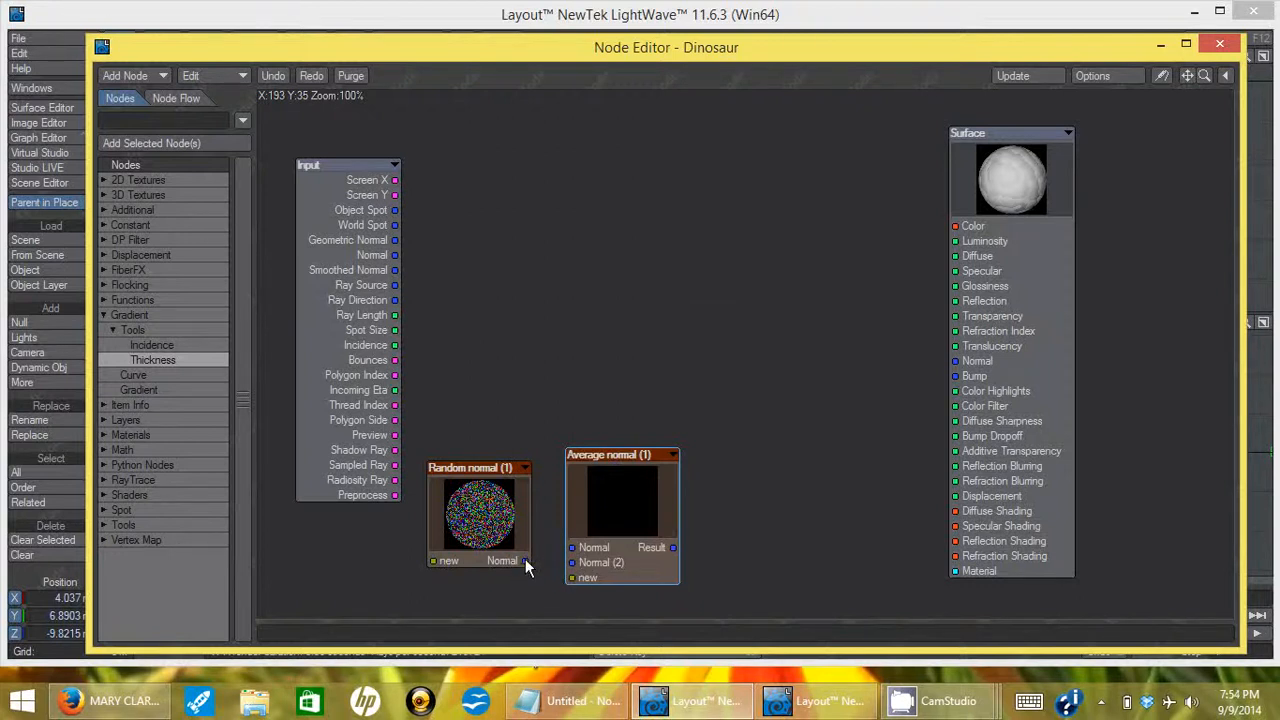
- Connect Random normal to Average normal's Normal (2) and the Input node's Normal to its Normal, and rearrange both imported nodes
left_click_drag(525, 560, 573, 562)
left_click_drag(398, 255, 572, 547)
left_click_drag(477, 483, 433, 519)
left_click_drag(596, 458, 525, 327)
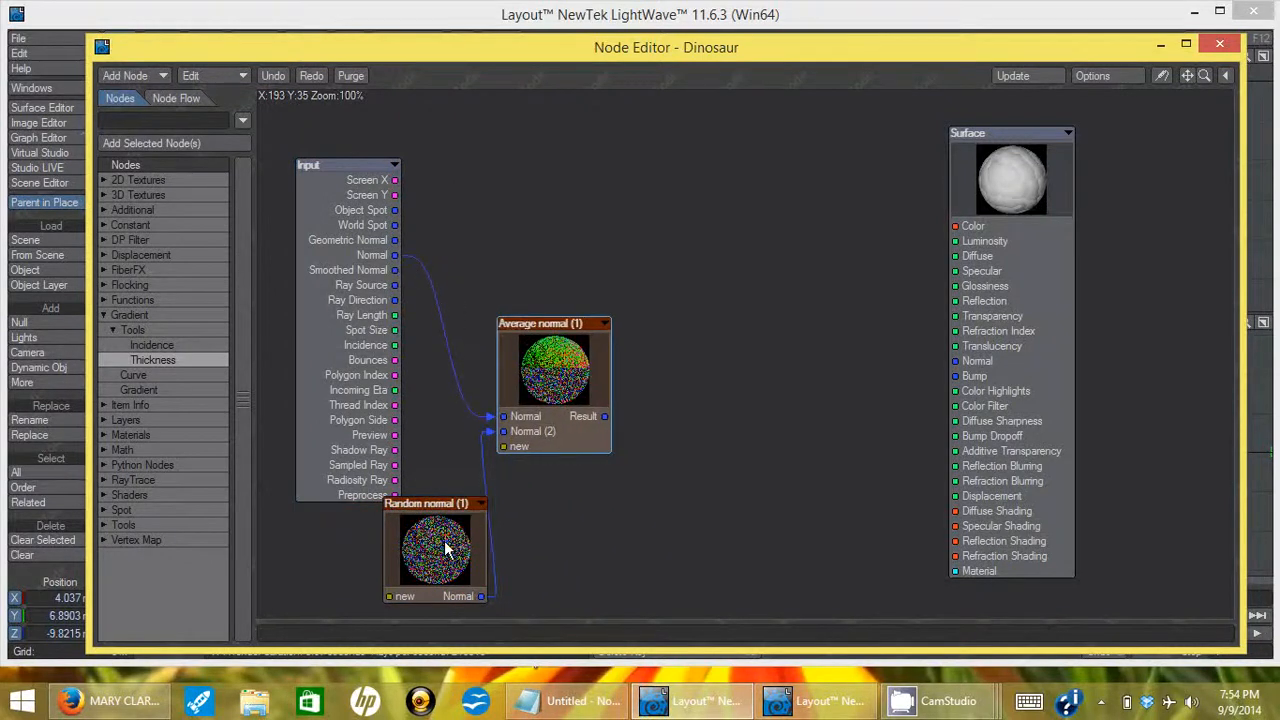
left_click_drag(548, 324, 558, 355)
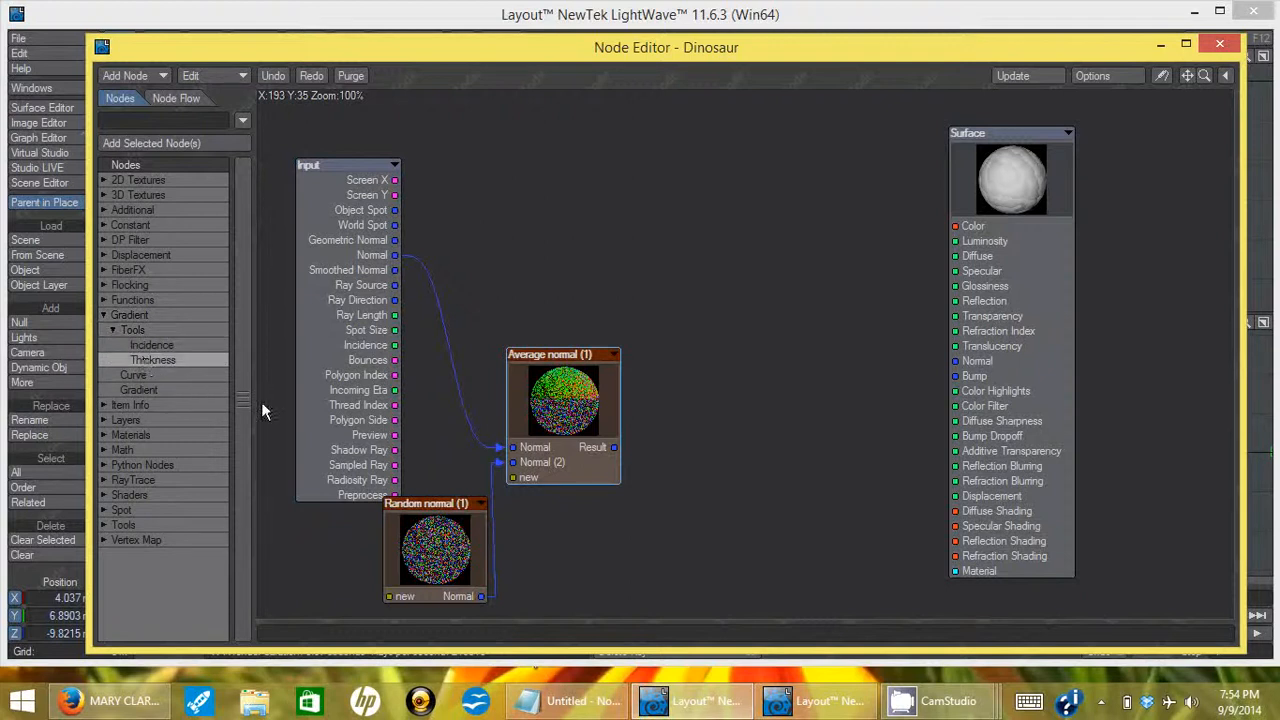
- Add a Thickness gradient node and connect Average normal's Result to its Normal input
double_click(182, 359)
left_click_drag(710, 295, 719, 305)
left_click_drag(615, 447, 714, 405)
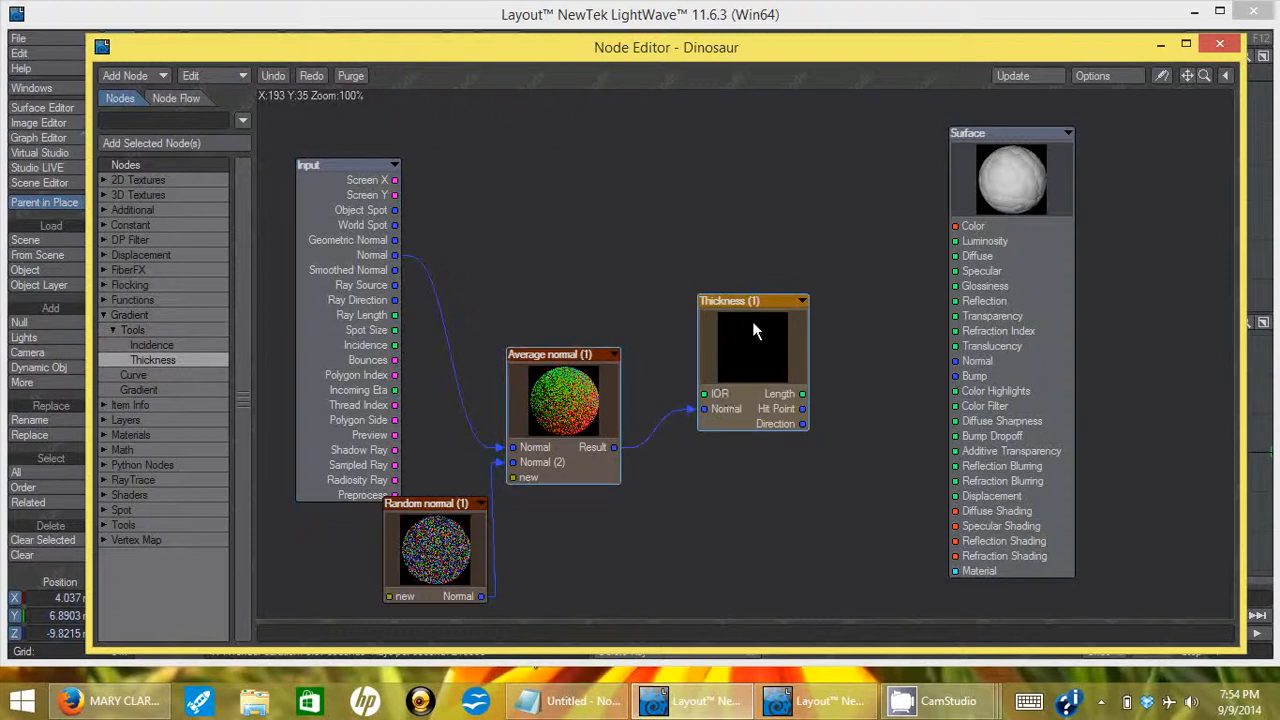
- Set the Thickness node's Refraction Index to 1.5 and close its settings
left_click_drag(690, 47, 714, 93)
double_click(800, 405)
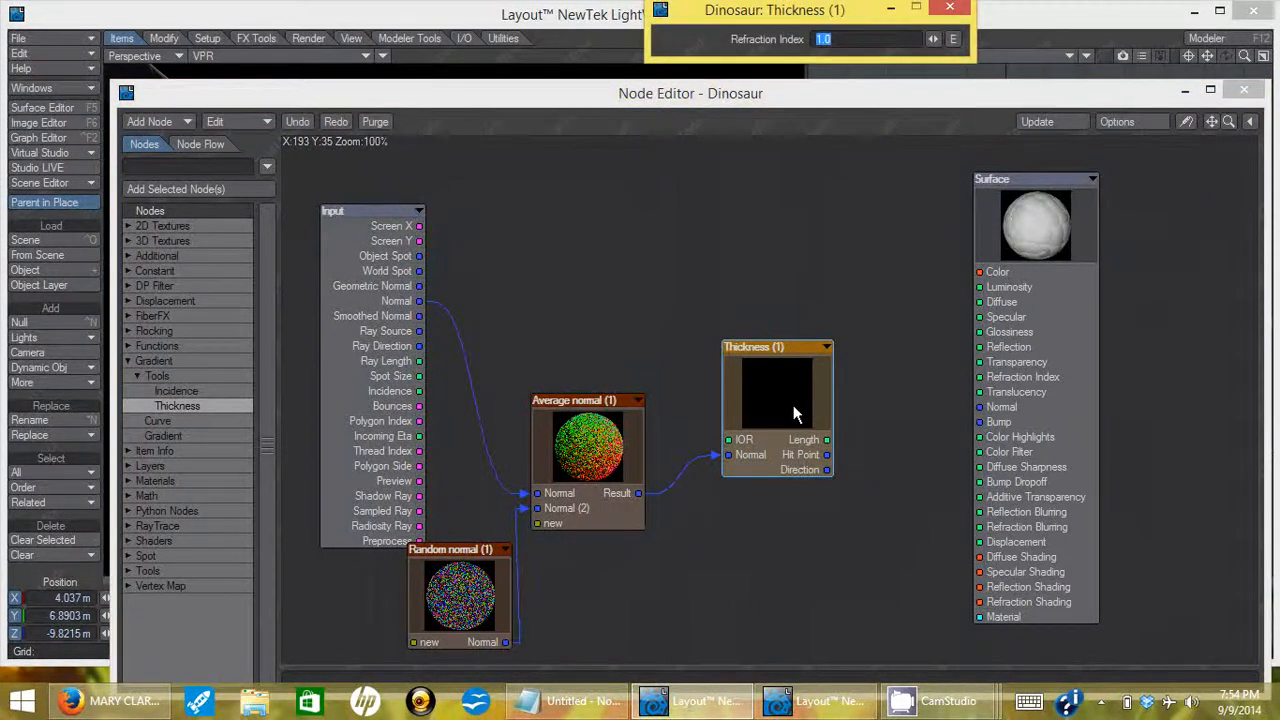
type("1.5")
key("Return")
left_click(949, 9)
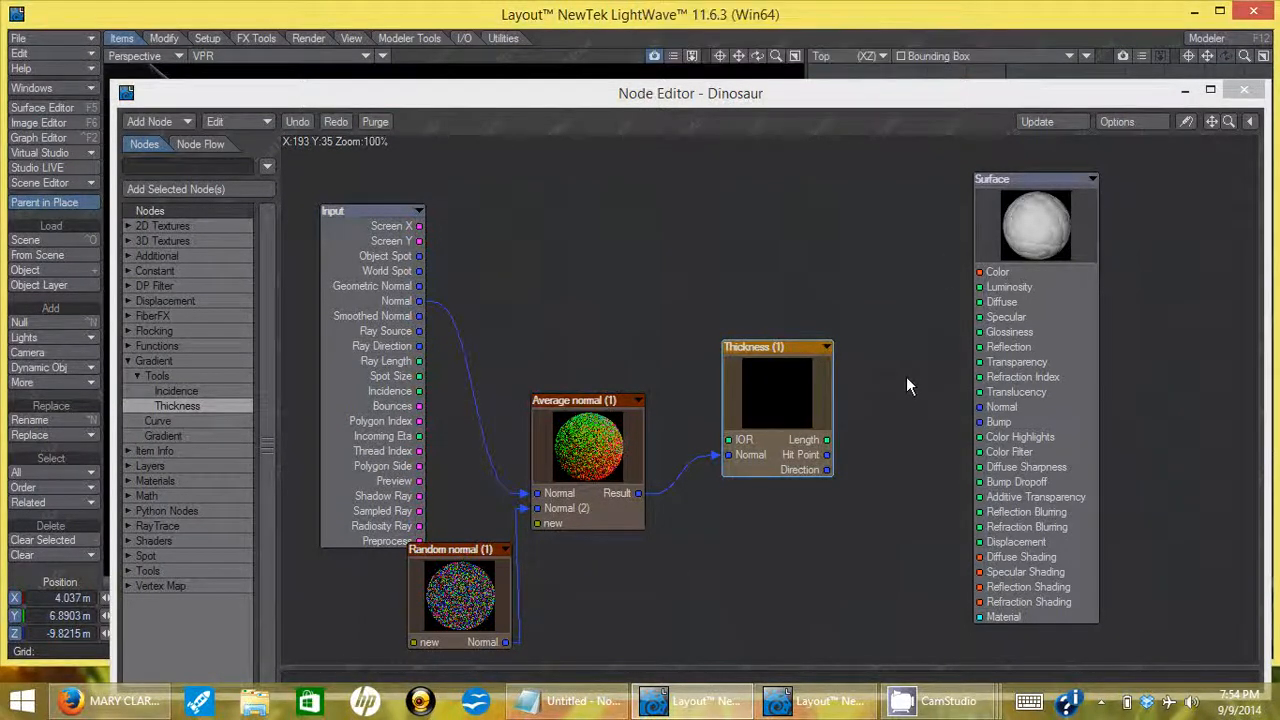
- Examine the dinosaur's VPR render and the Dinosaur surface settings in the Surface Editor
left_click_drag(827, 440, 887, 301)
left_click_drag(768, 100, 1056, 402)
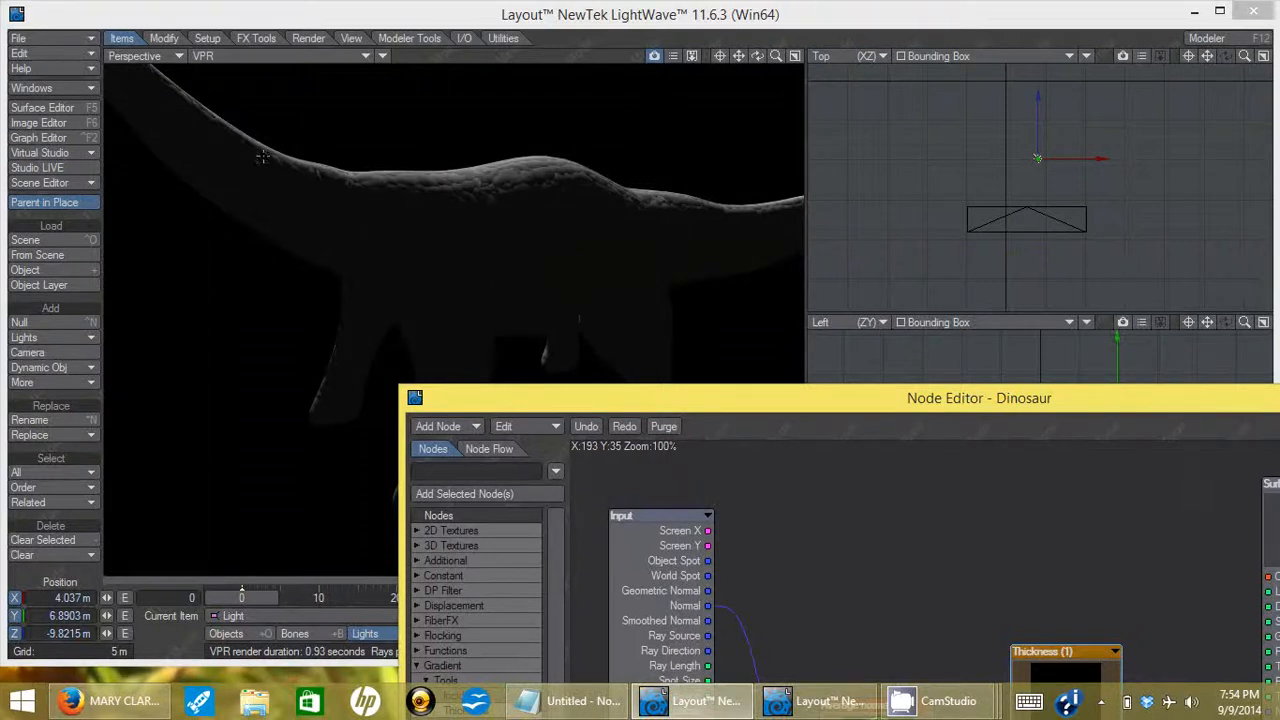
left_click_drag(694, 409, 1105, 216)
left_click(42, 107)
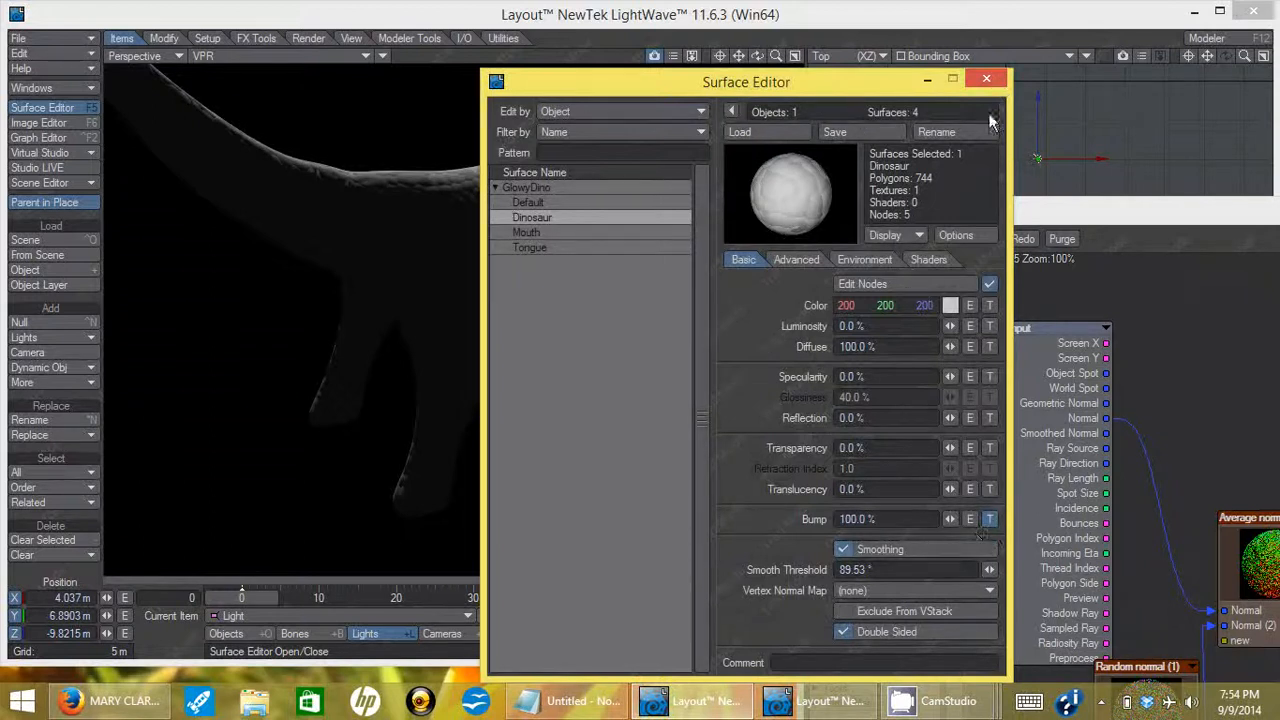
left_click(986, 79)
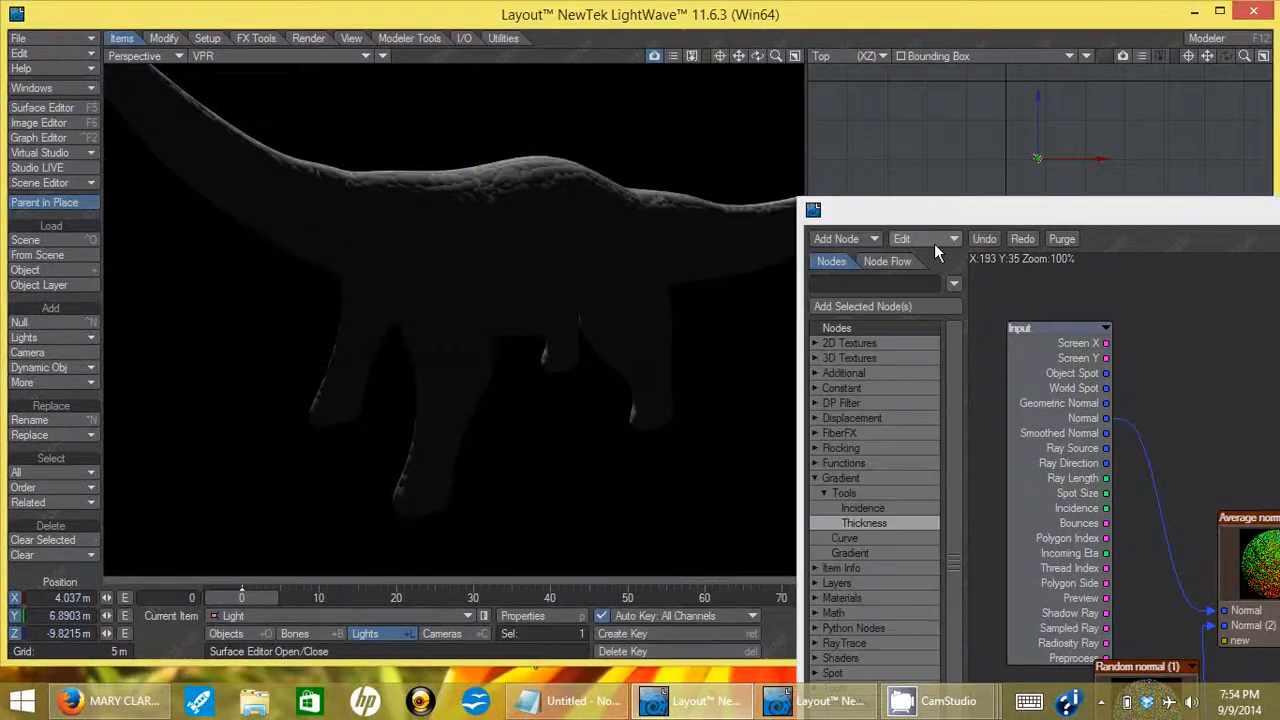
left_click_drag(943, 214, 241, 86)
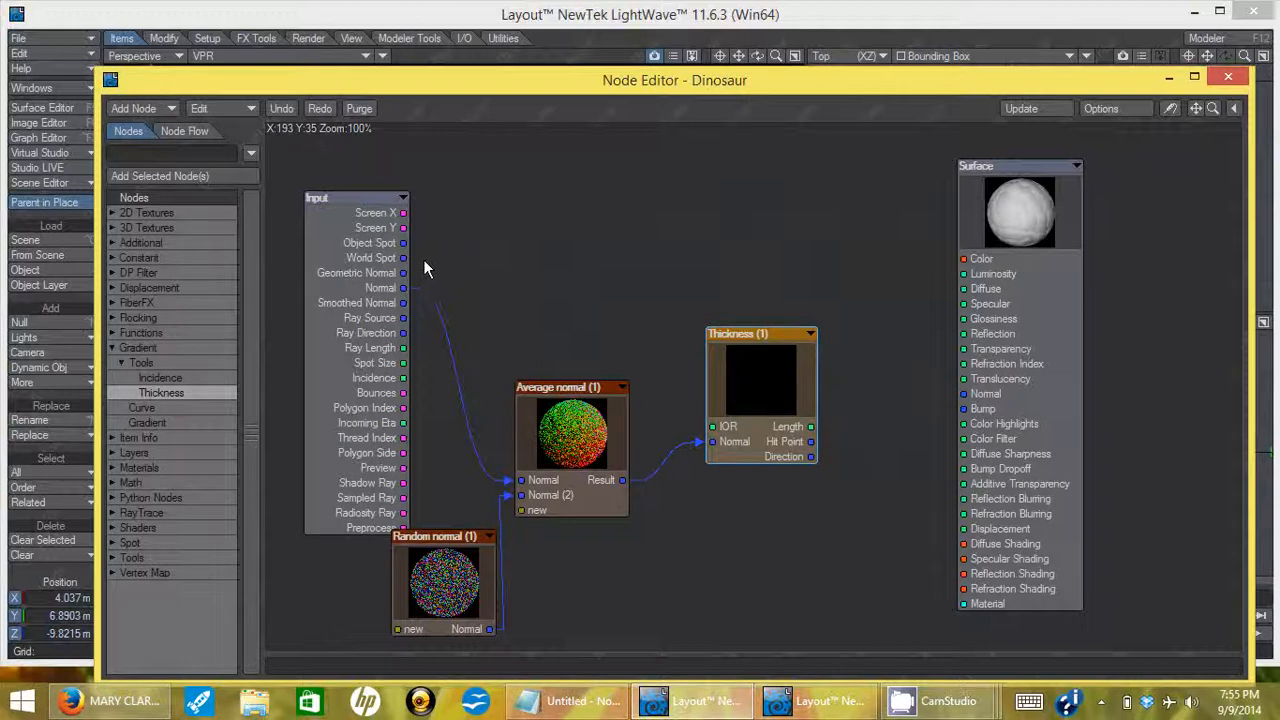
- Move the Thickness node down level with the Average normal node and view the dinosaur's VPR render
left_click_drag(735, 346, 730, 385)
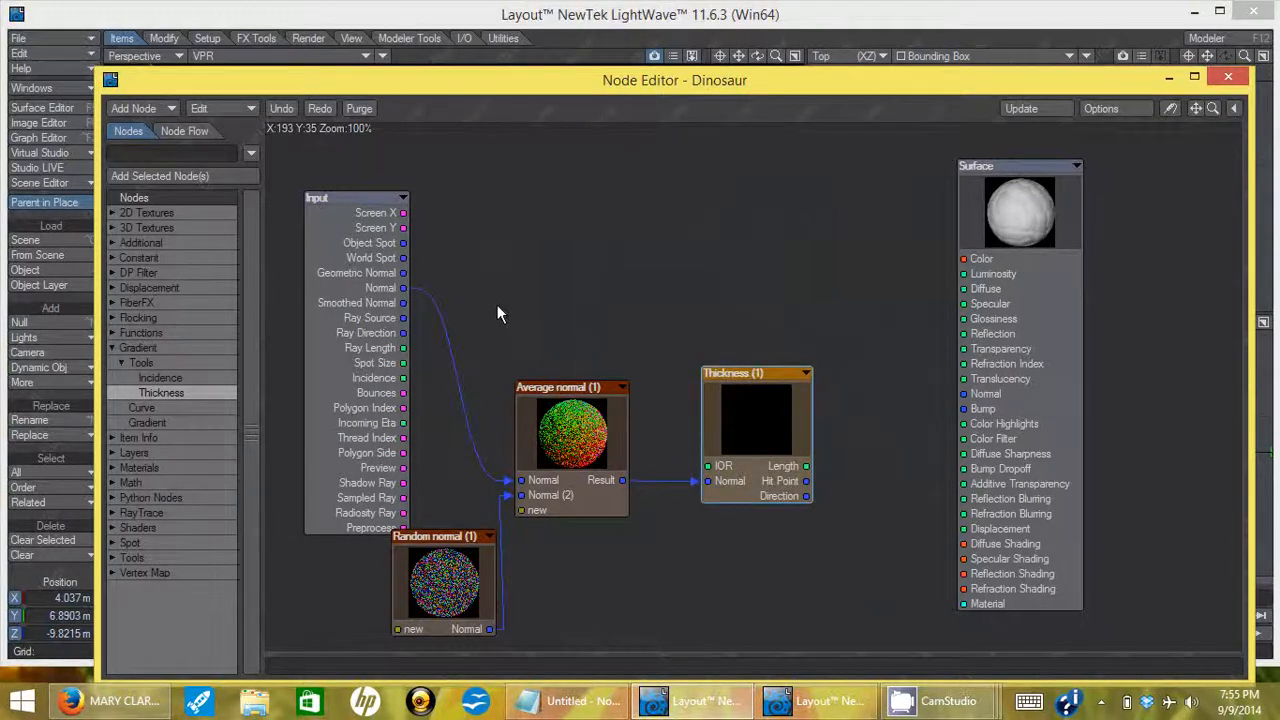
left_click_drag(516, 86, 917, 413)
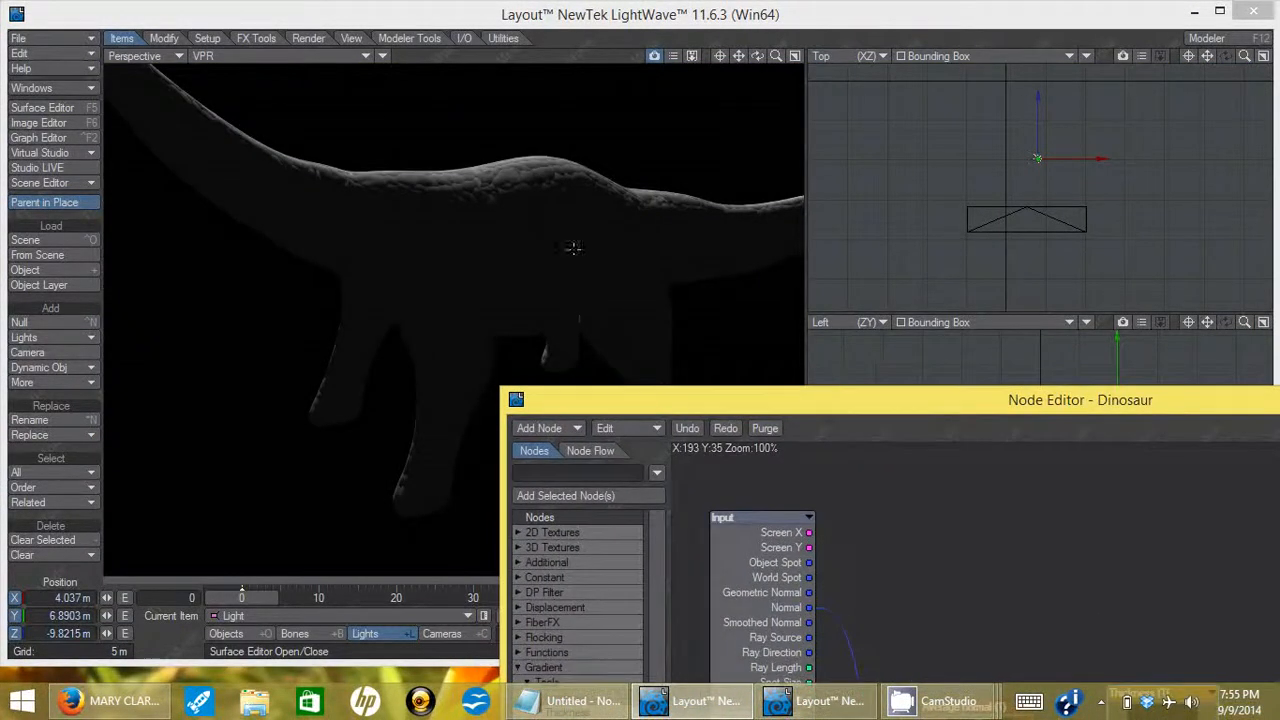
left_click_drag(814, 400, 469, 146)
- Add a Lambert diffuse shader node near the Surface node and move the Thickness node lower to make room
right_click(631, 269)
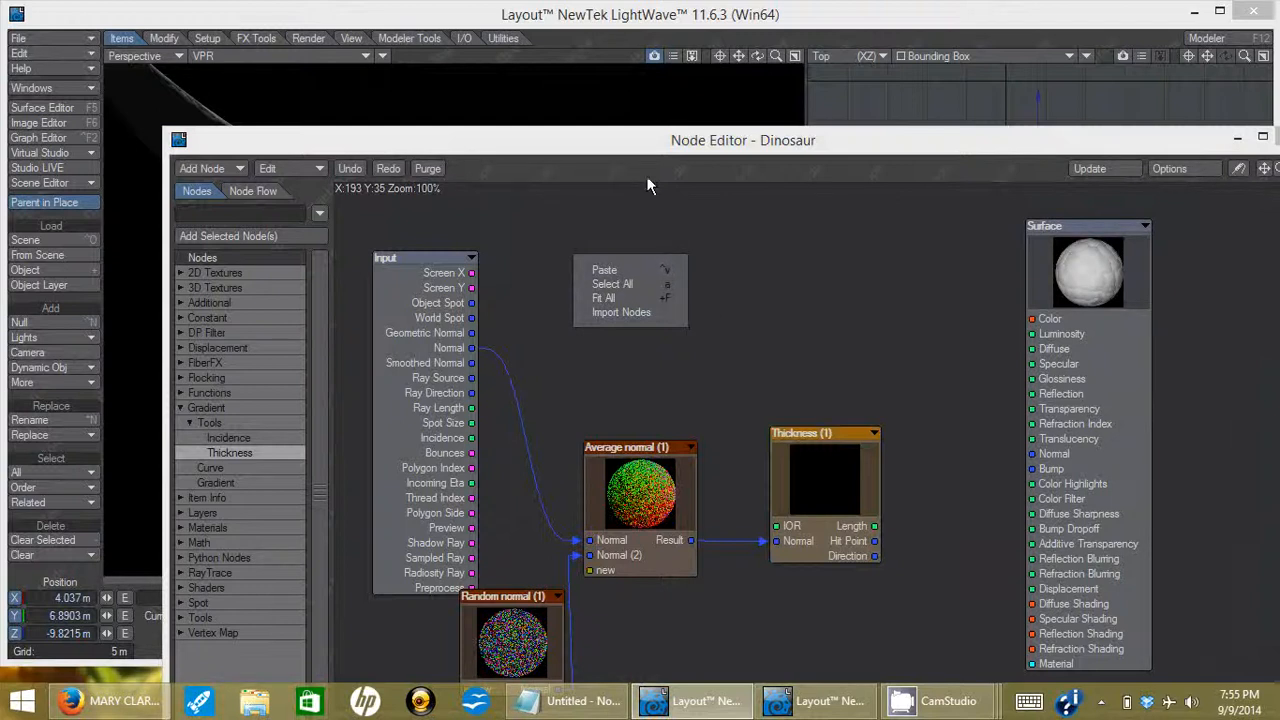
left_click(593, 133)
left_click_drag(591, 143, 610, 48)
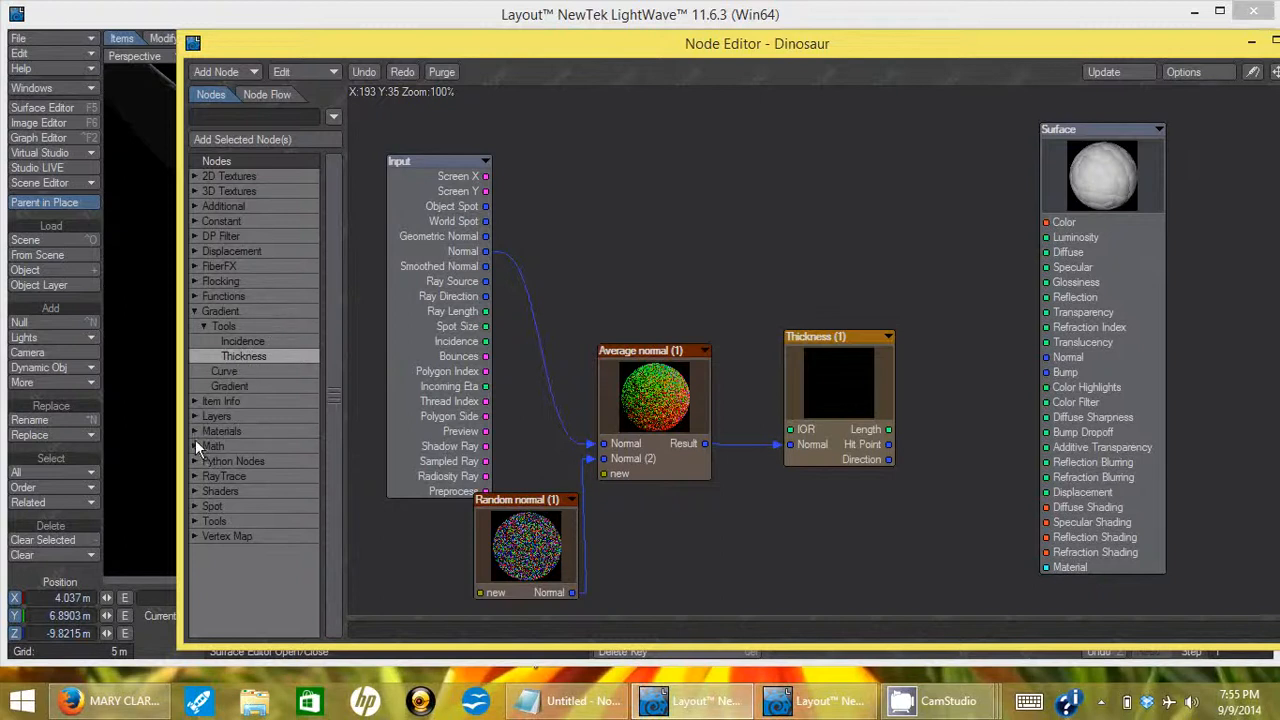
left_click(194, 492)
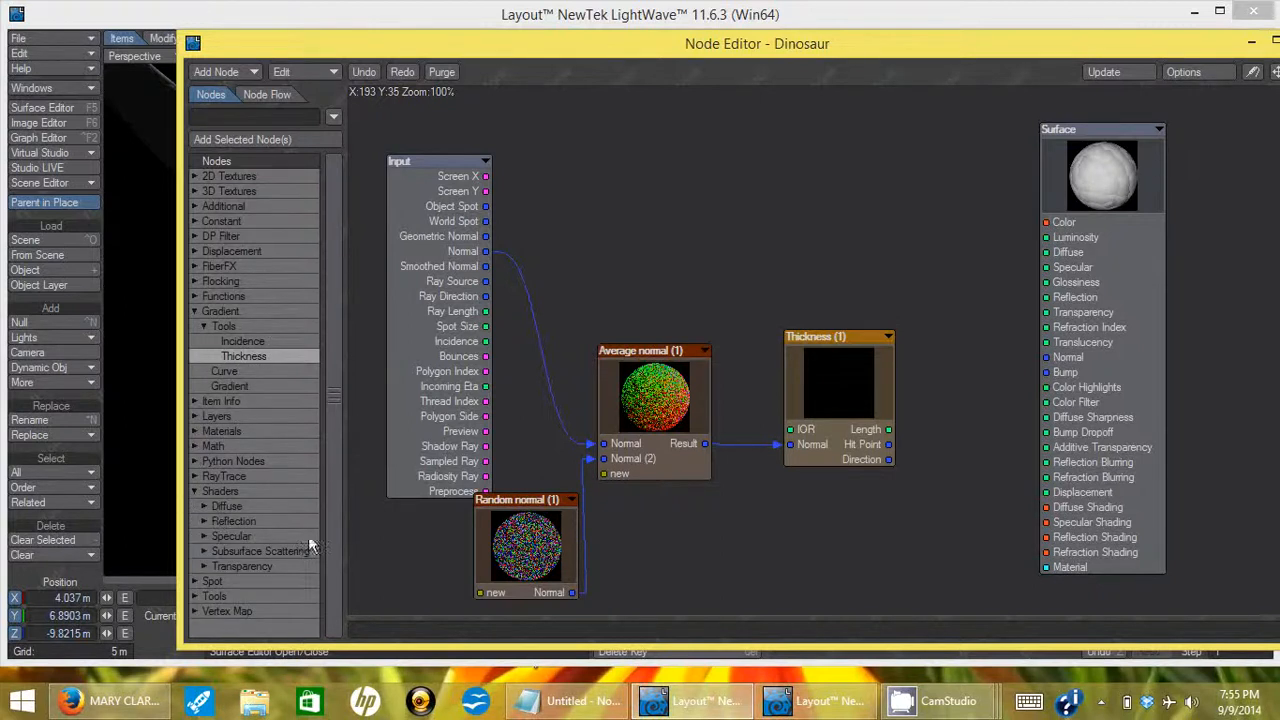
left_click(207, 507)
left_click_drag(245, 521, 919, 128)
left_click_drag(840, 350, 846, 447)
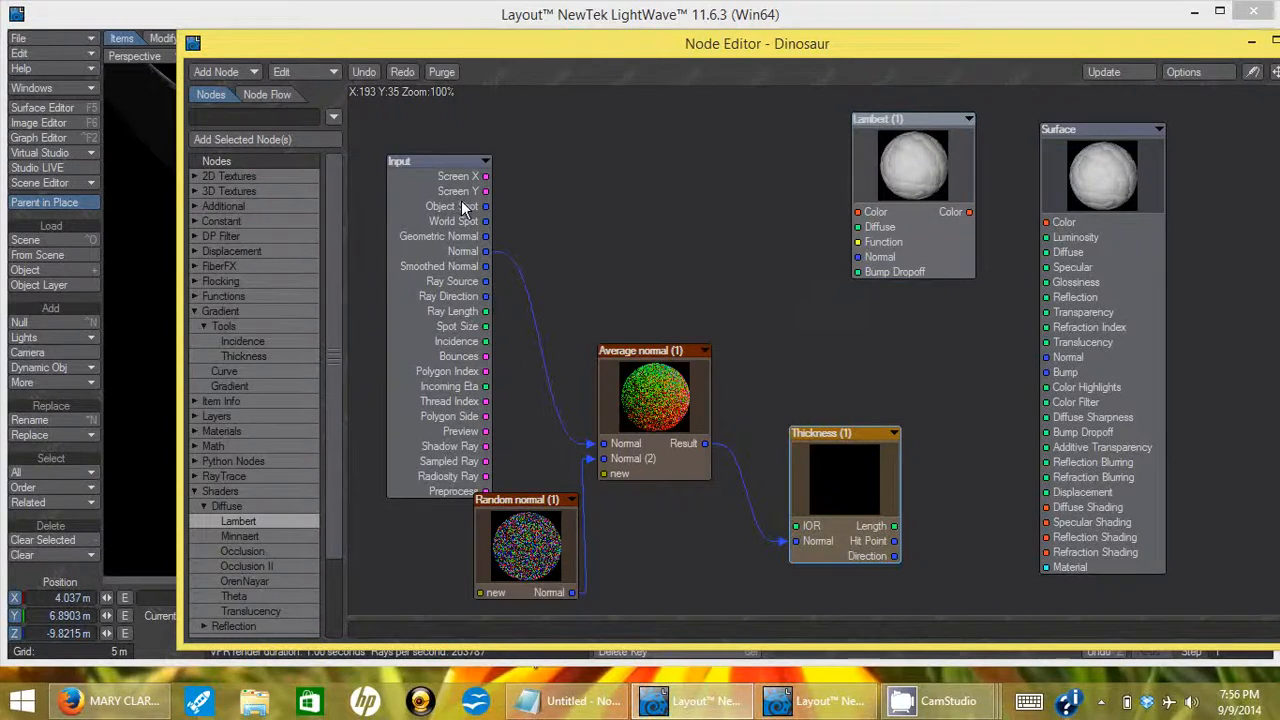
- Reposition the Lambert node above the Thickness node and connect its Color output to the Surface node's Diffuse Shading
left_click_drag(668, 58, 653, 92)
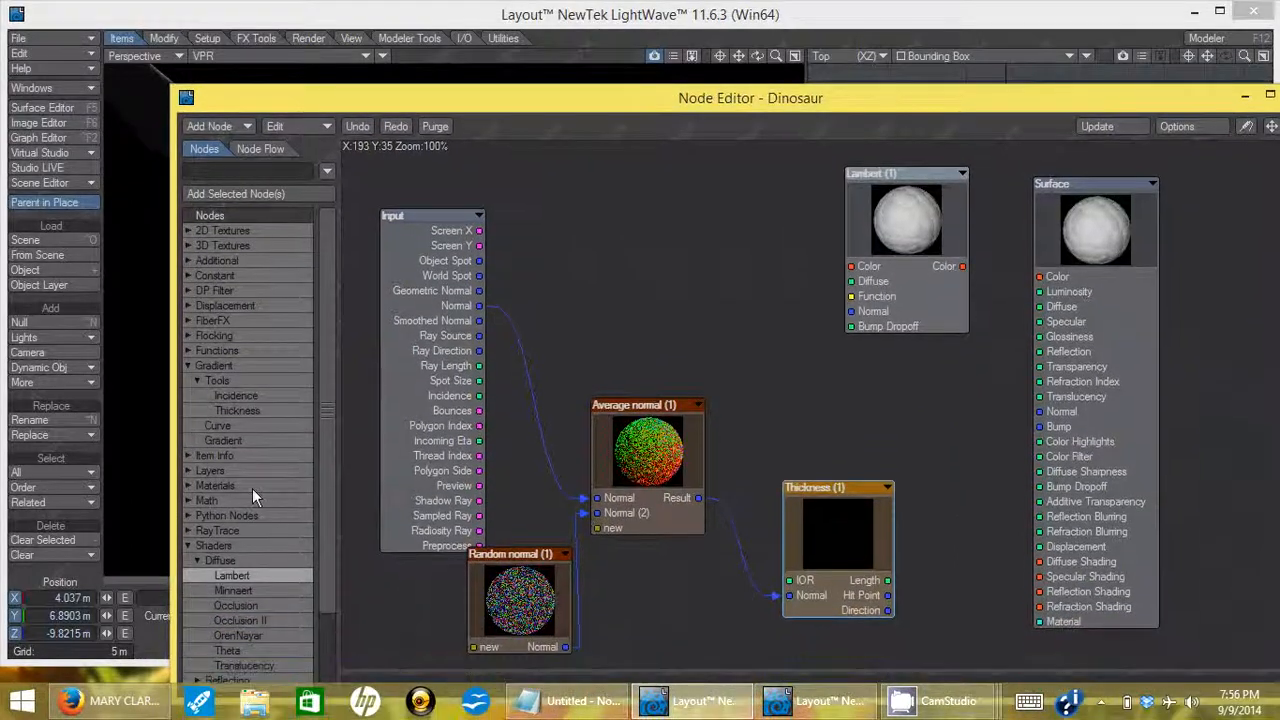
left_click(287, 576)
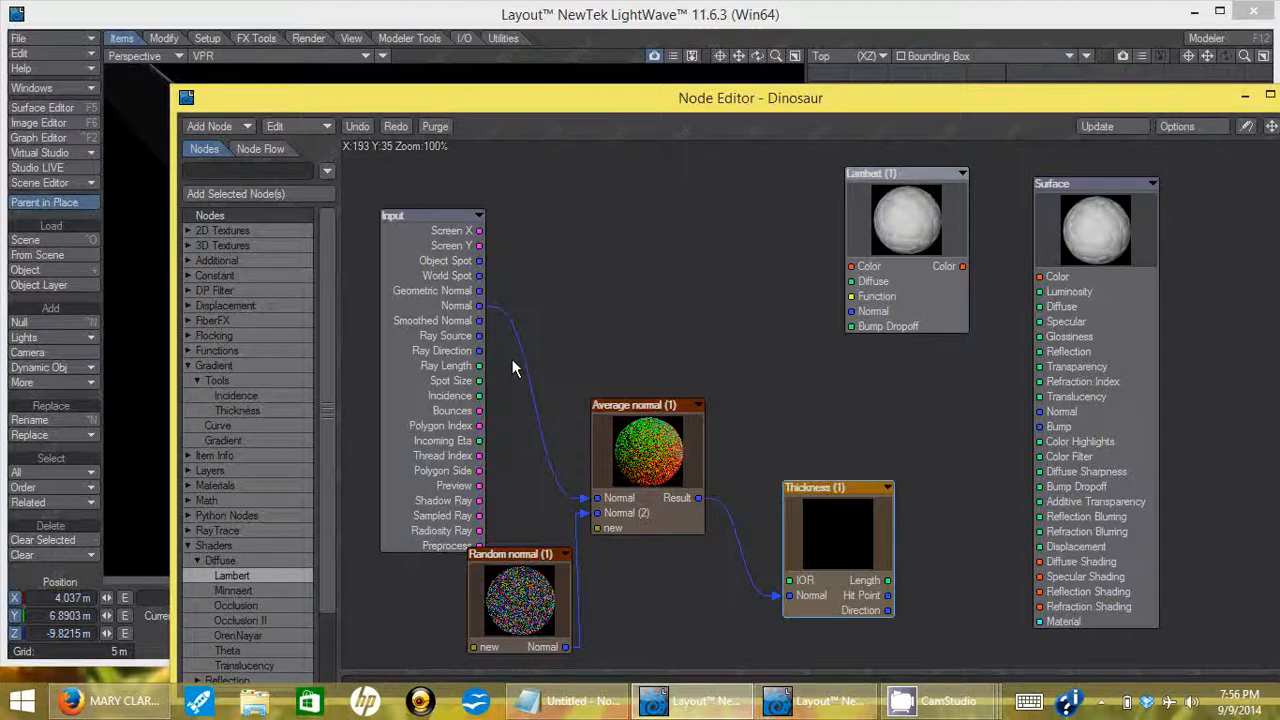
left_click_drag(866, 268, 742, 268)
mouse_move(700, 102)
left_mouse_down()
mouse_move(747, 425)
mouse_move(750, 321)
mouse_move(697, 124)
left_mouse_up()
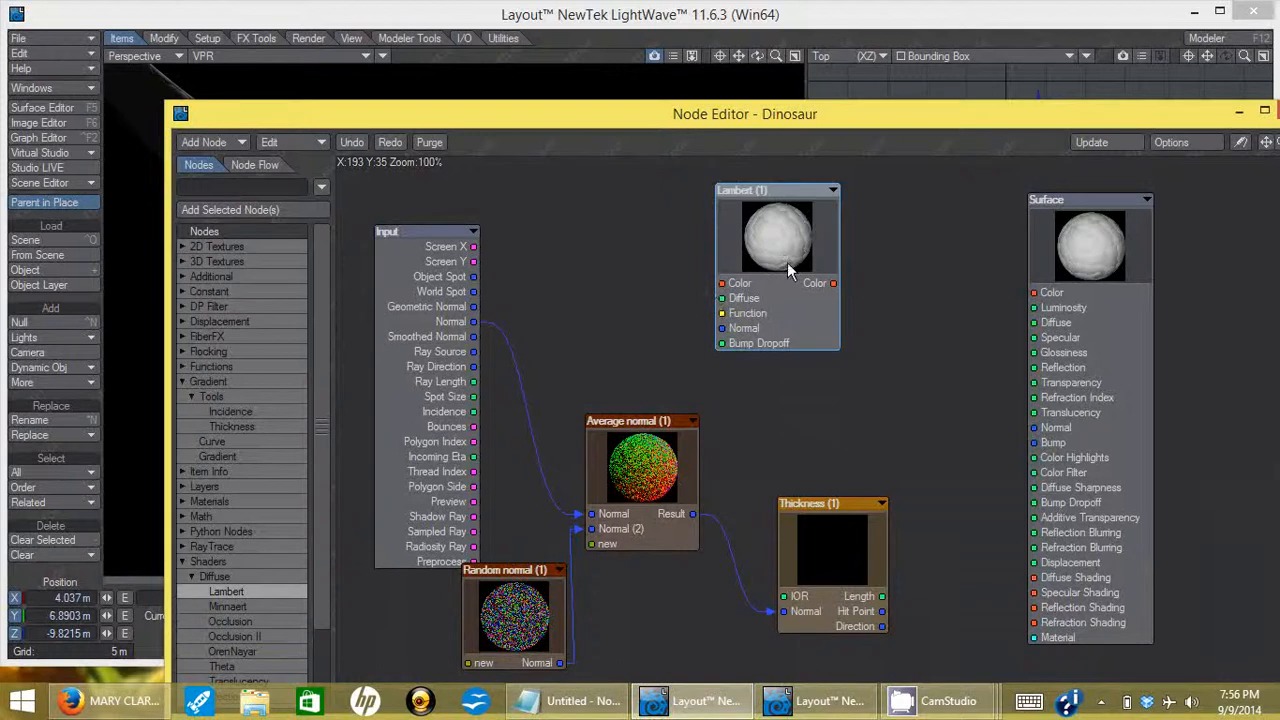
left_click_drag(763, 189, 821, 193)
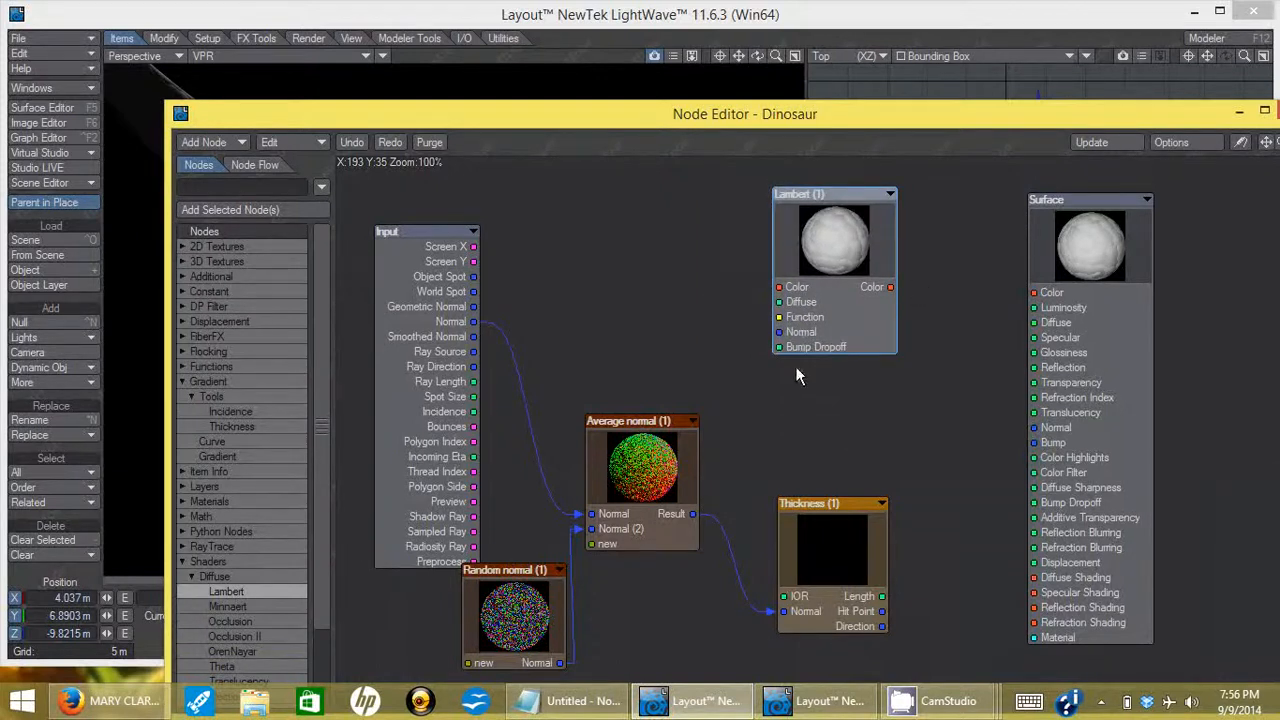
left_click_drag(789, 203, 783, 212)
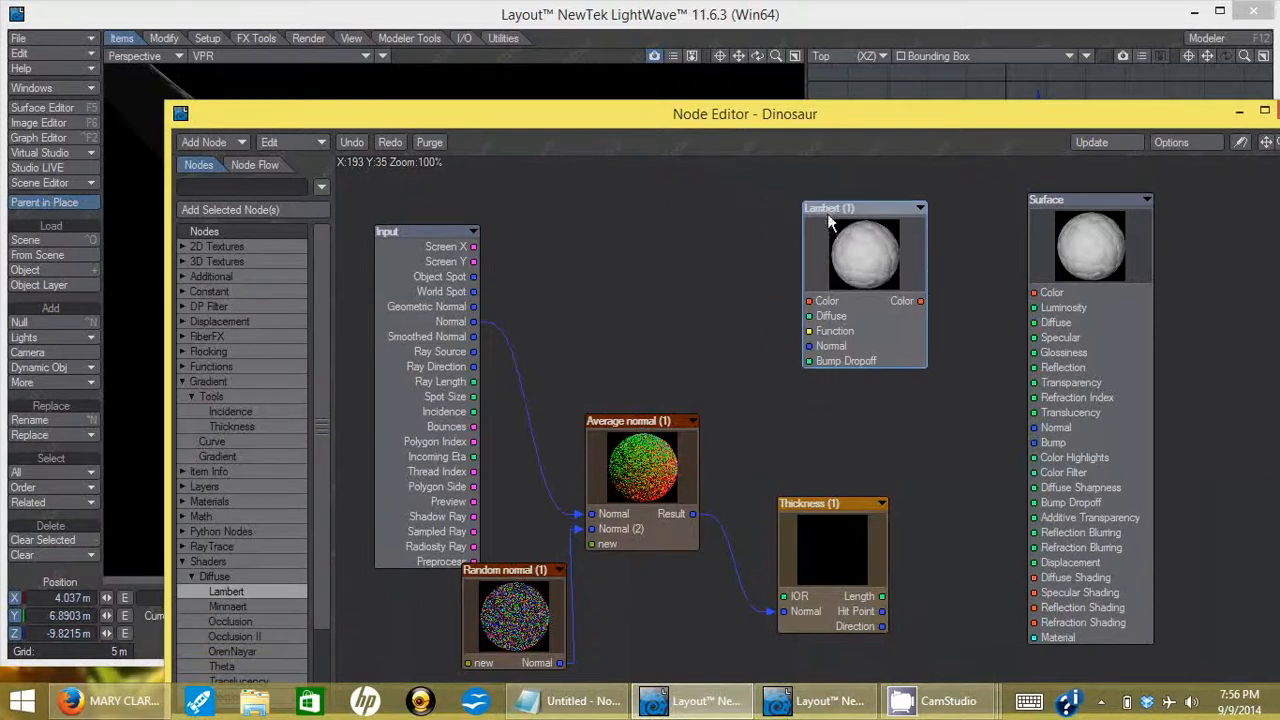
mouse_move(885, 298)
left_mouse_down()
mouse_move(958, 395)
mouse_move(1030, 443)
mouse_move(1038, 578)
left_mouse_up()
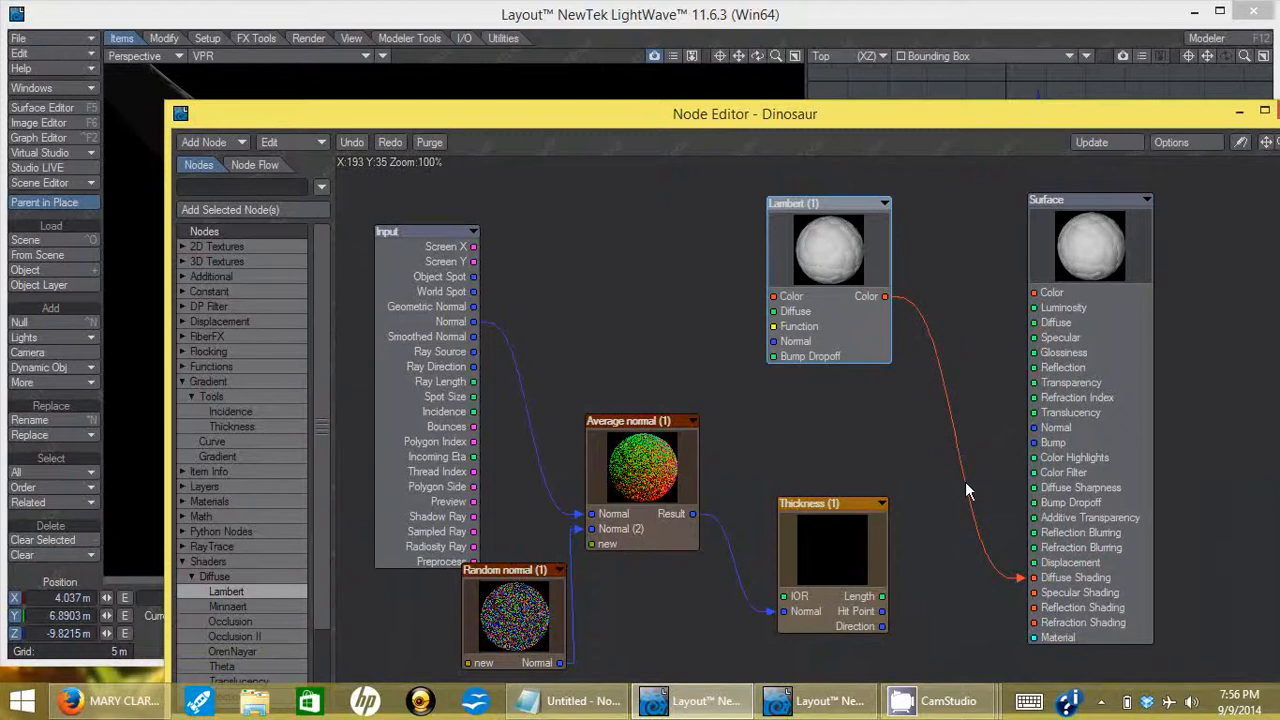
- Check the dinosaur's VPR render and disconnect the Lambert node from the Surface node's Diffuse Shading input
left_click_drag(713, 120, 783, 466)
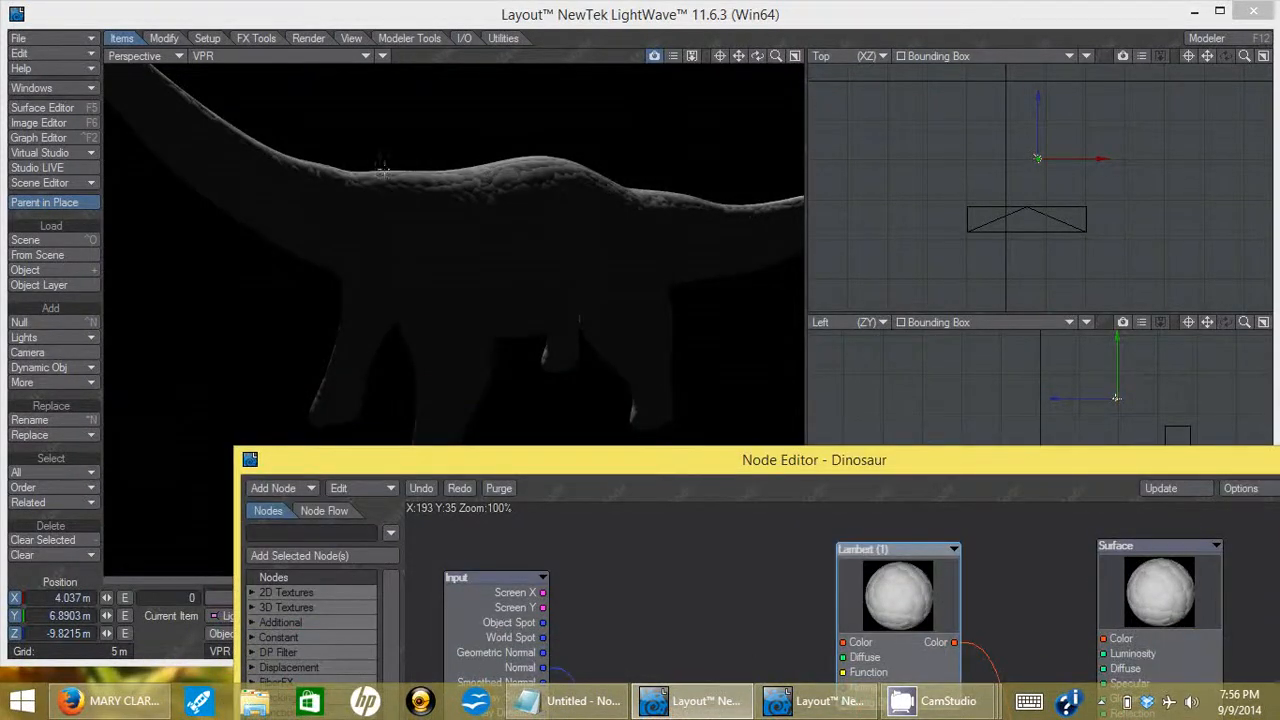
left_click_drag(944, 467, 867, 126)
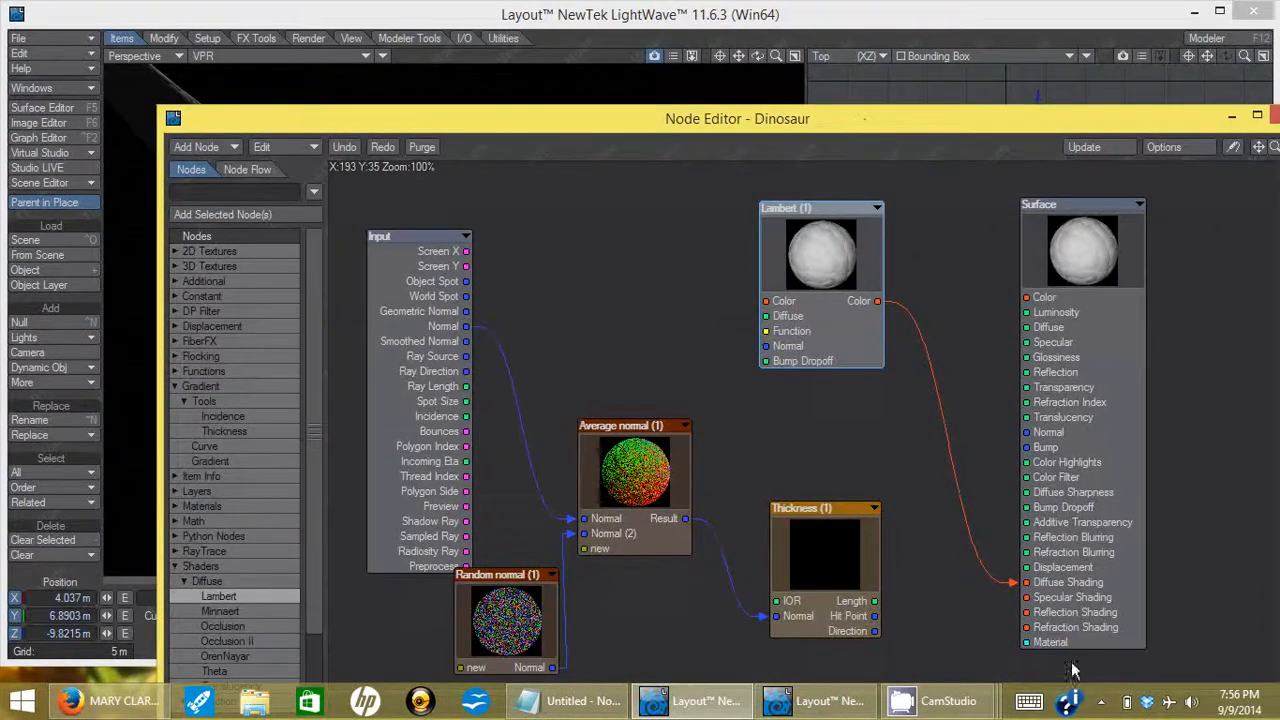
left_click_drag(1015, 594, 908, 432)
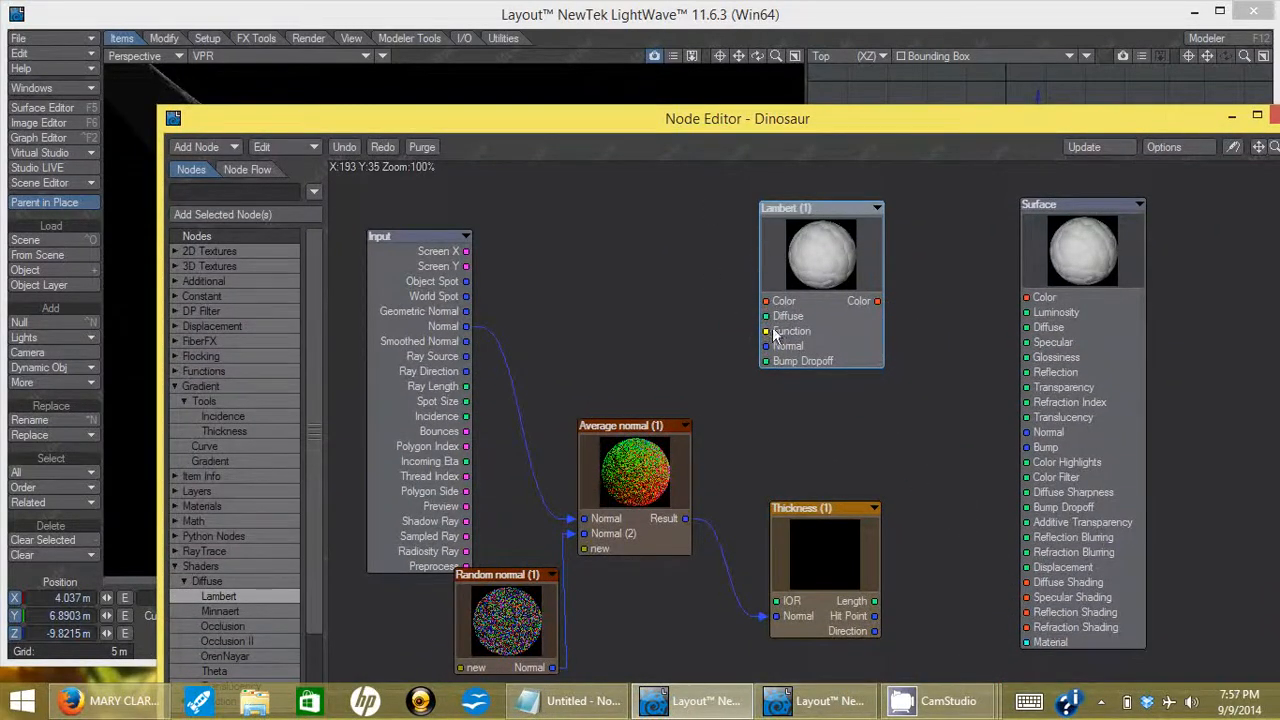
- Set the Lambert node's color to orange-red with RGB 218, 54, 25
double_click(820, 260)
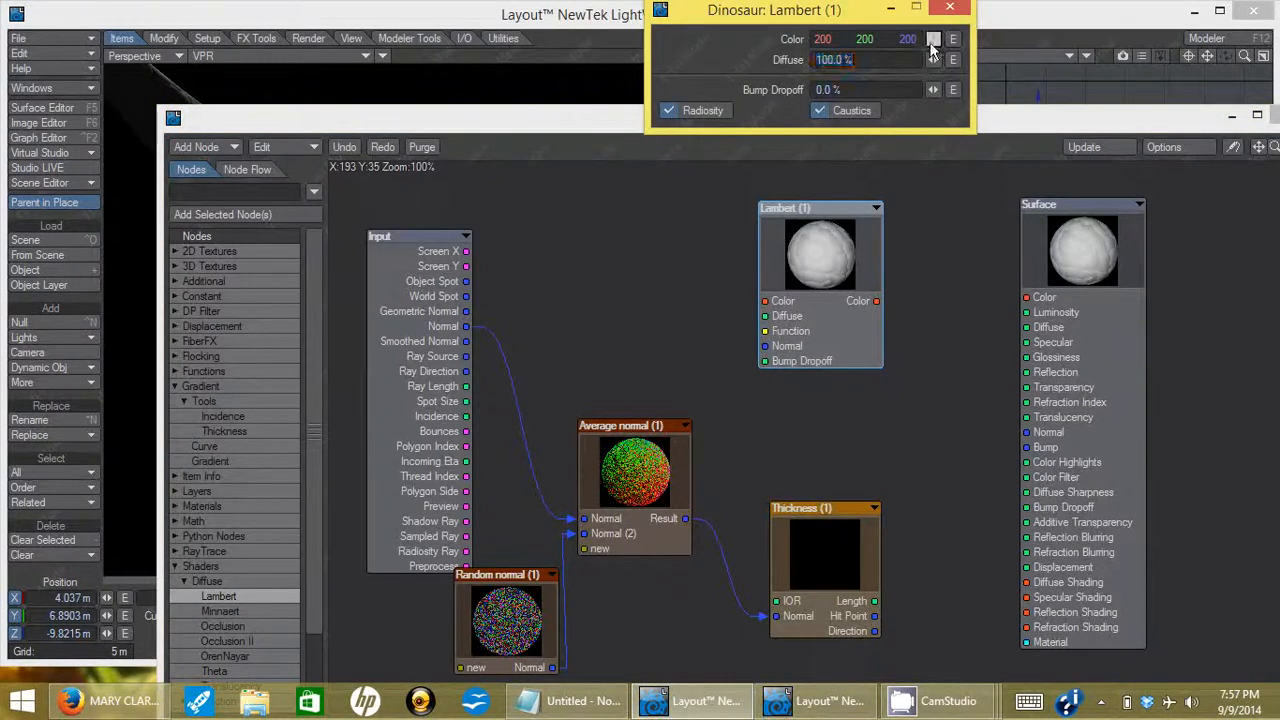
left_click(933, 38)
left_click_drag(1186, 187, 1196, 52)
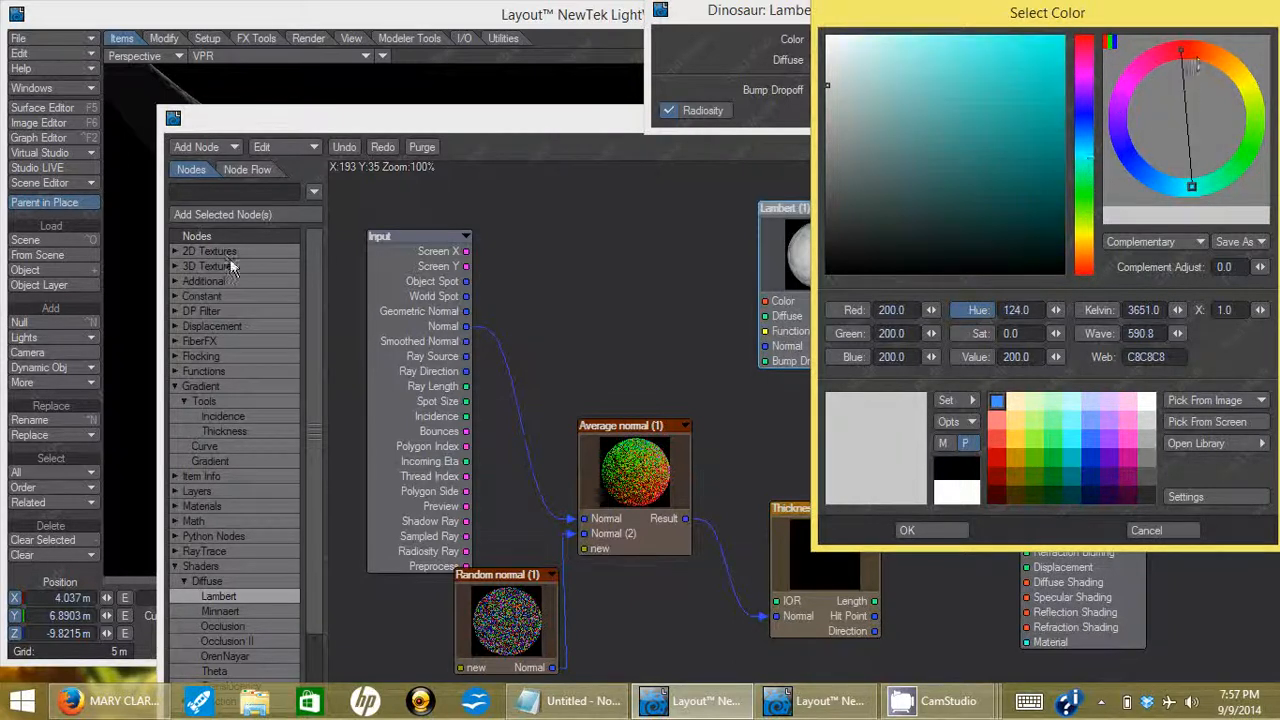
left_click(1037, 67)
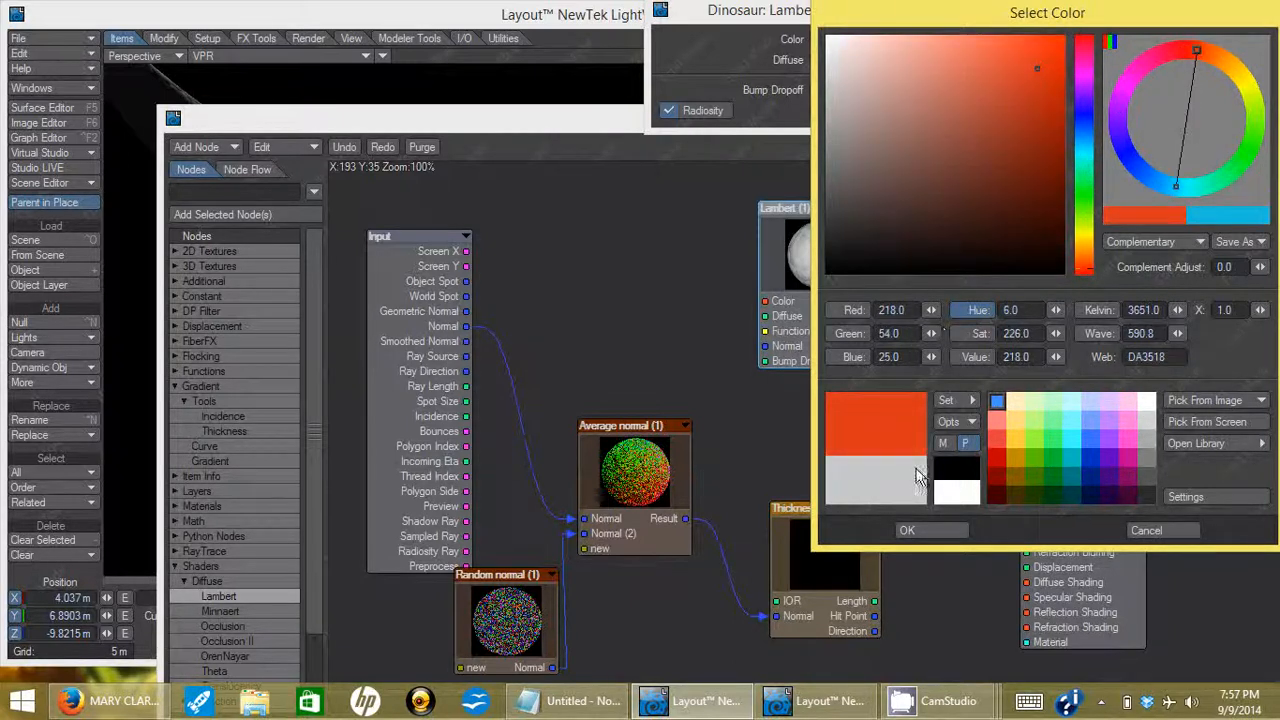
left_click(935, 527)
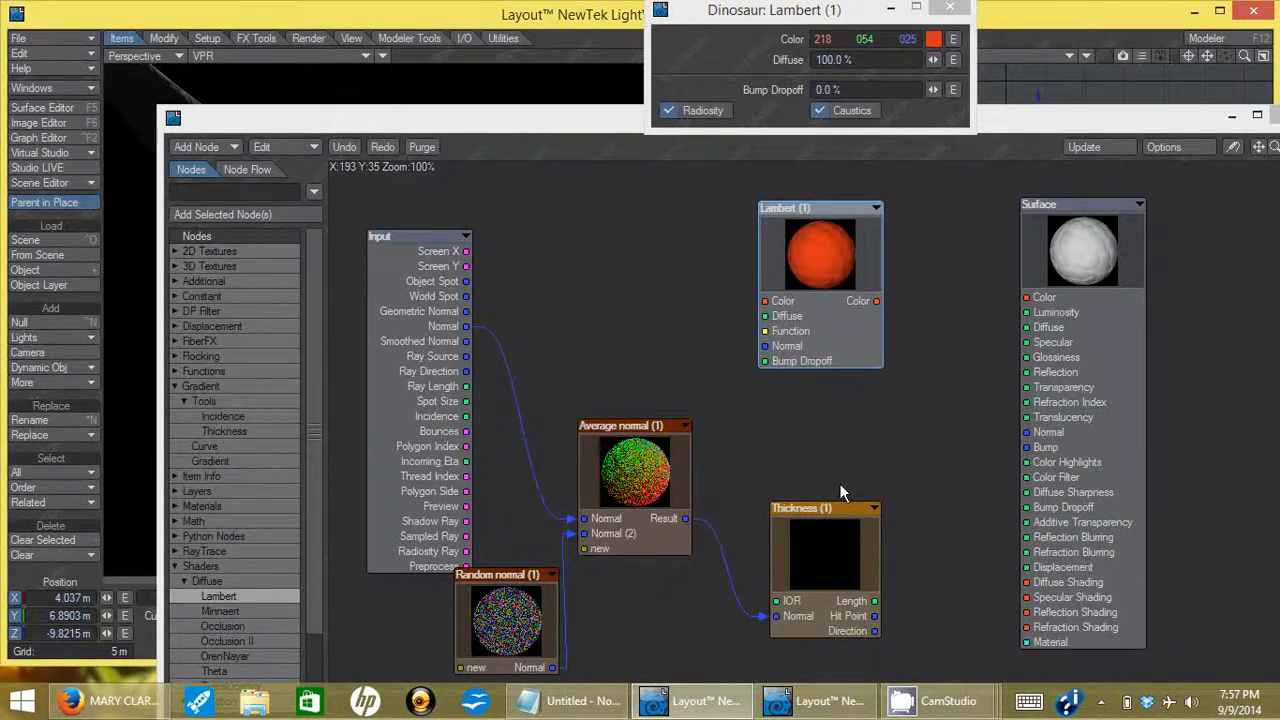
- Shift the orange-red Lambert node aside and add a second Lambert diffuse shader between it and the Input node
left_click_drag(843, 212, 893, 242)
left_click_drag(748, 143, 720, 190)
right_click(572, 342)
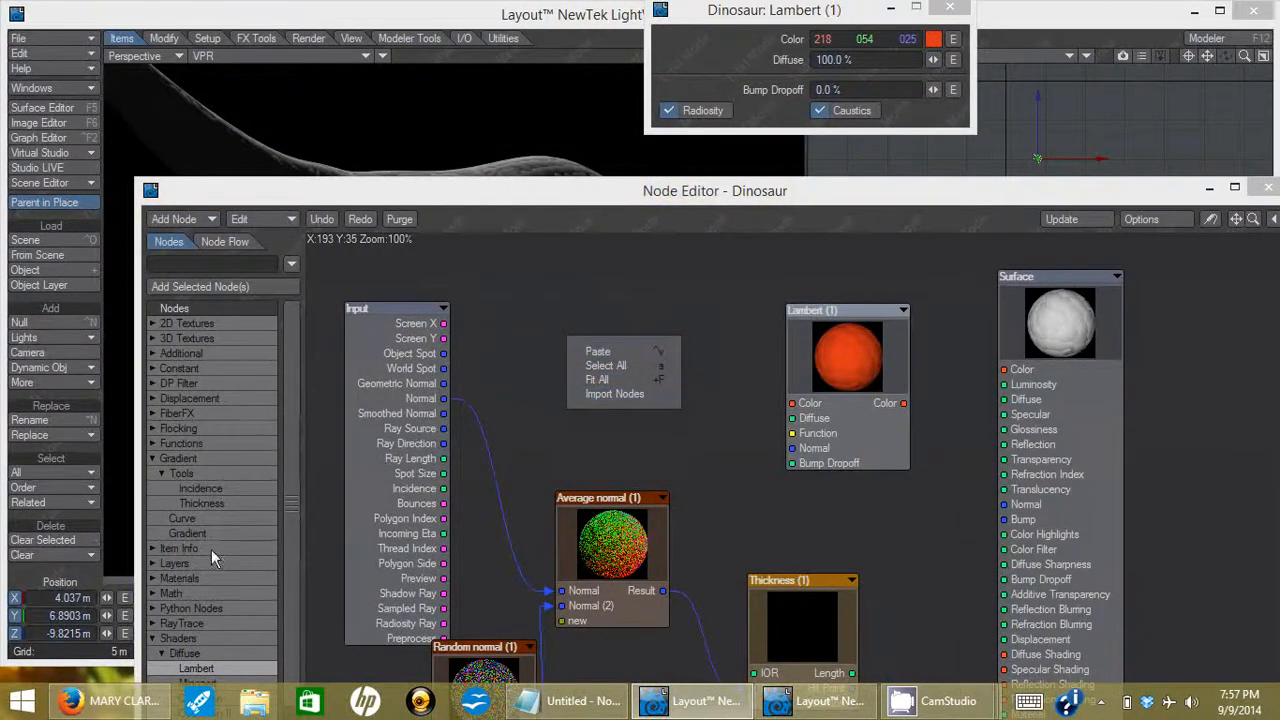
left_click(200, 672)
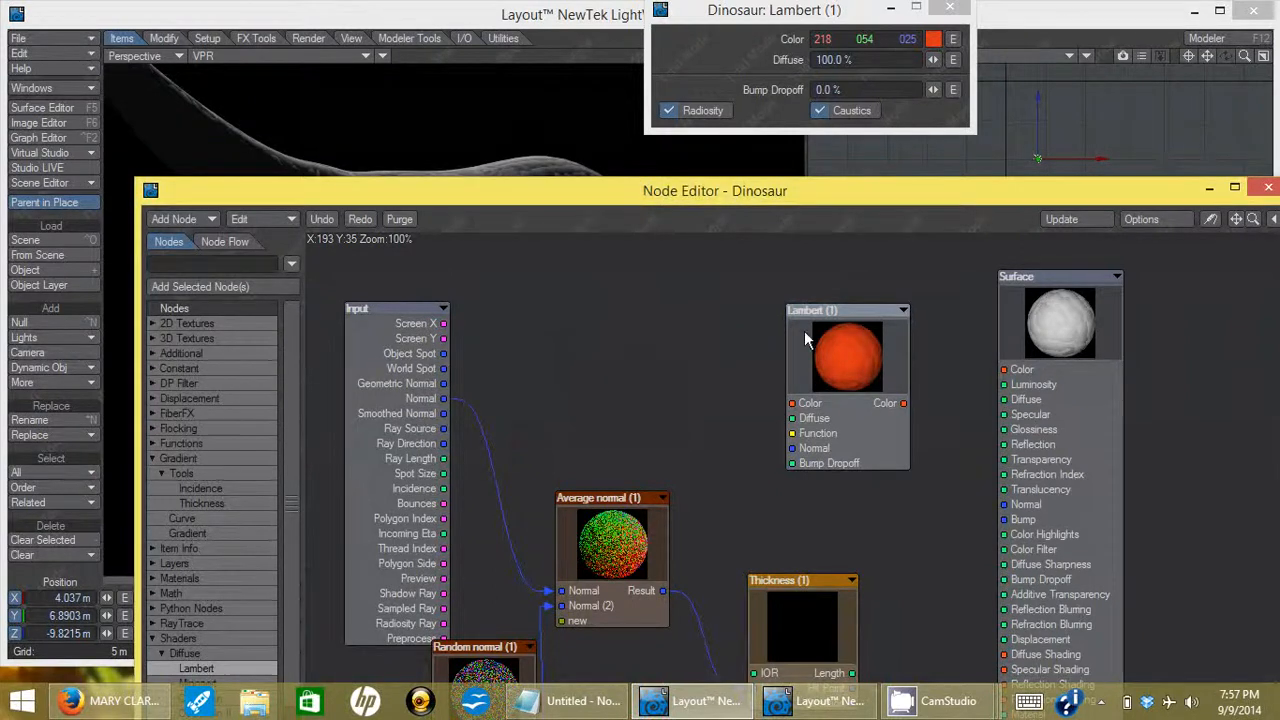
left_click_drag(784, 190, 787, 83)
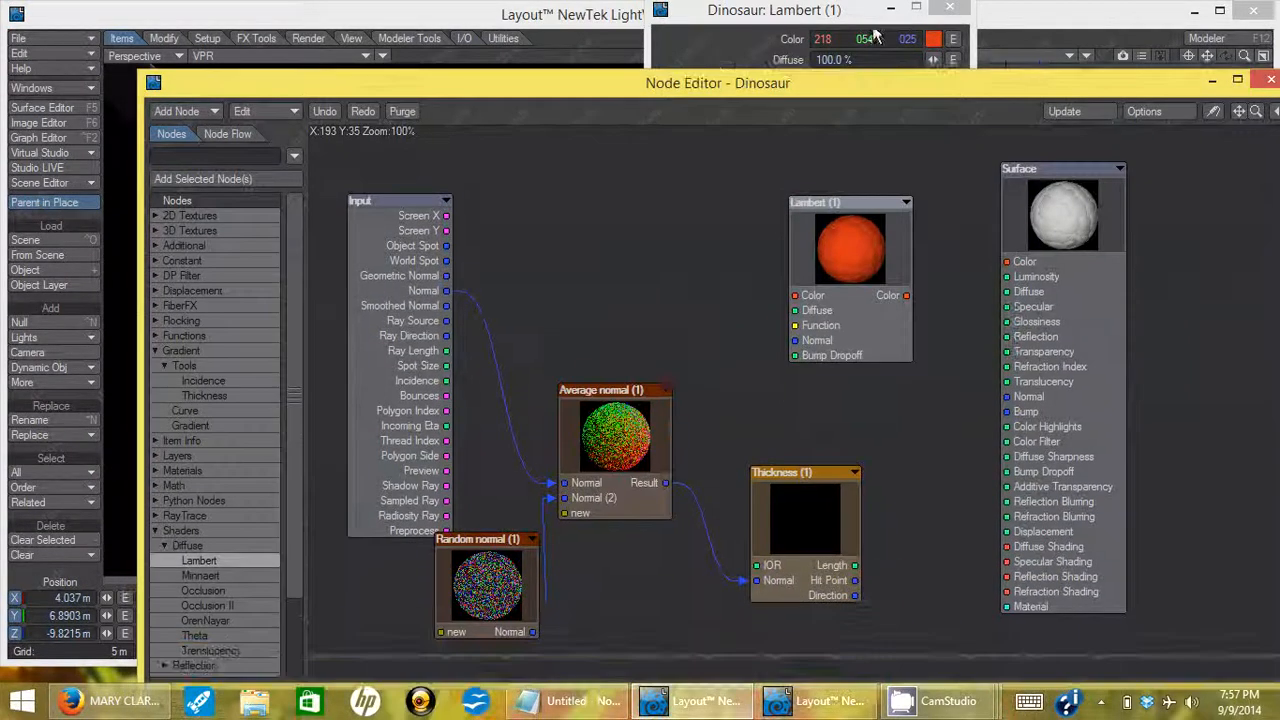
left_click(949, 7)
left_click_drag(682, 86, 671, 23)
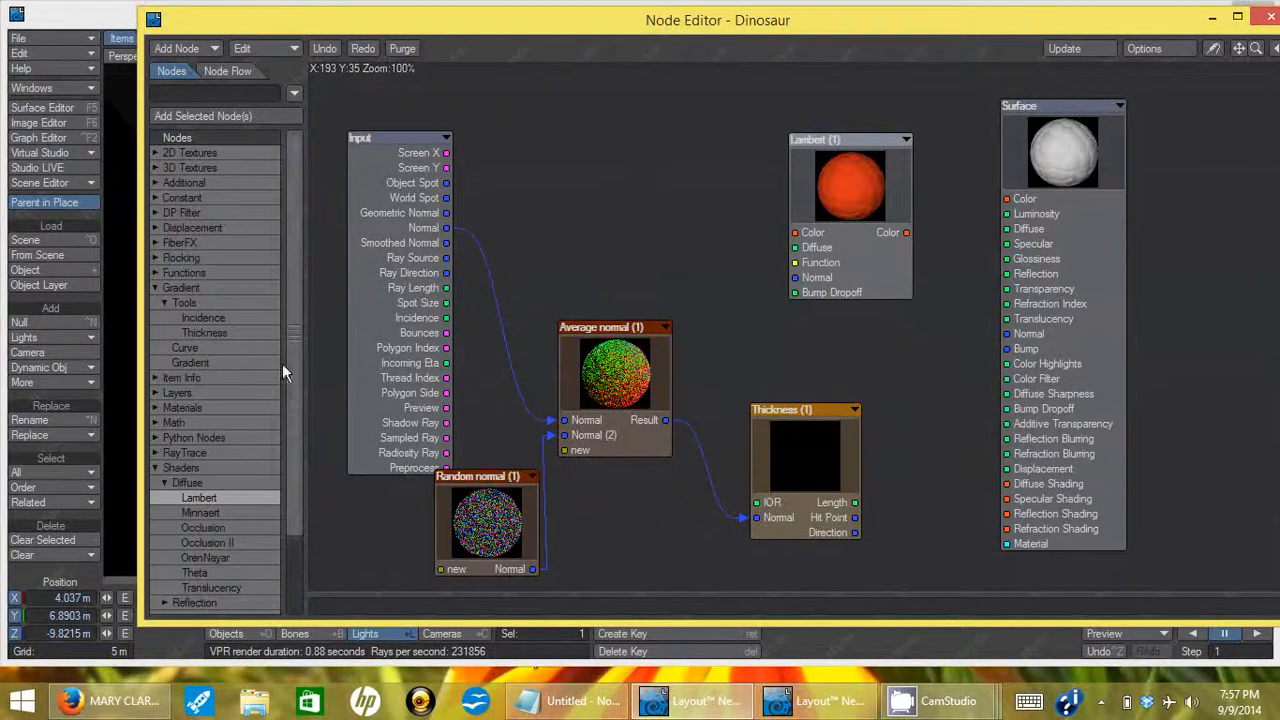
double_click(193, 498)
left_click_drag(796, 248, 658, 130)
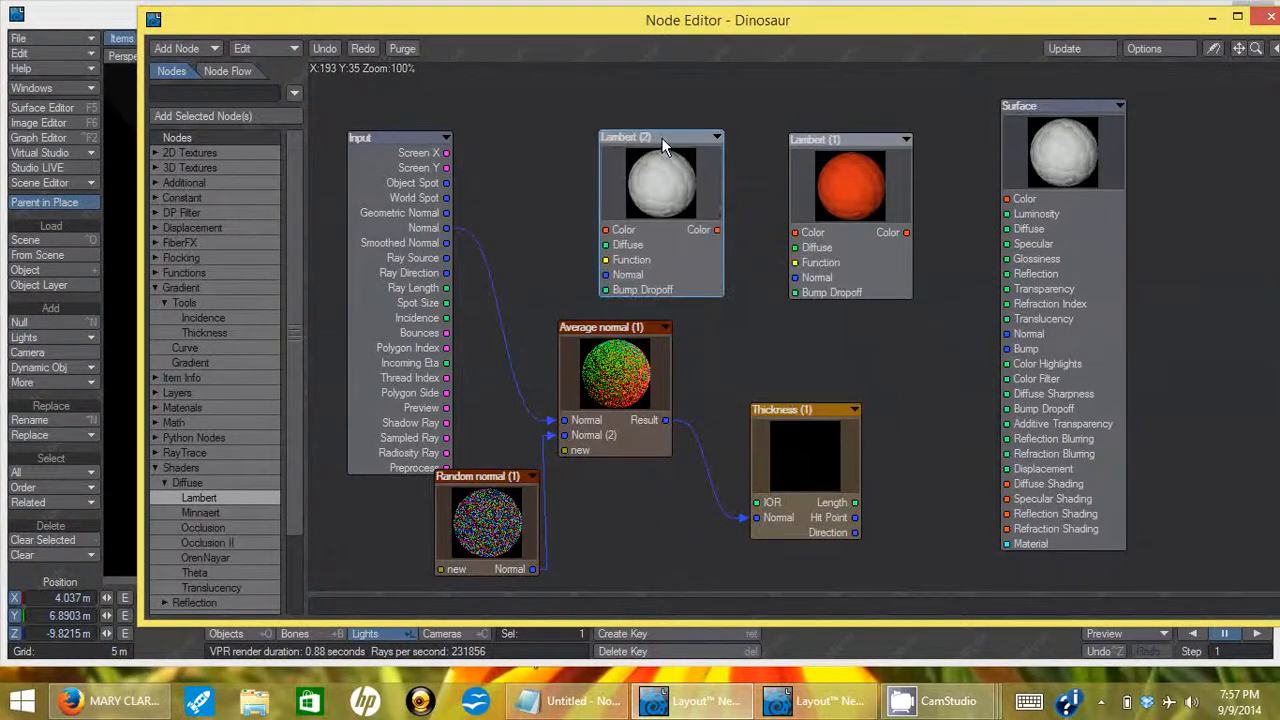
- Set the second Lambert node's color to green with RGB 91, 154, 62
double_click(666, 150)
left_click(933, 39)
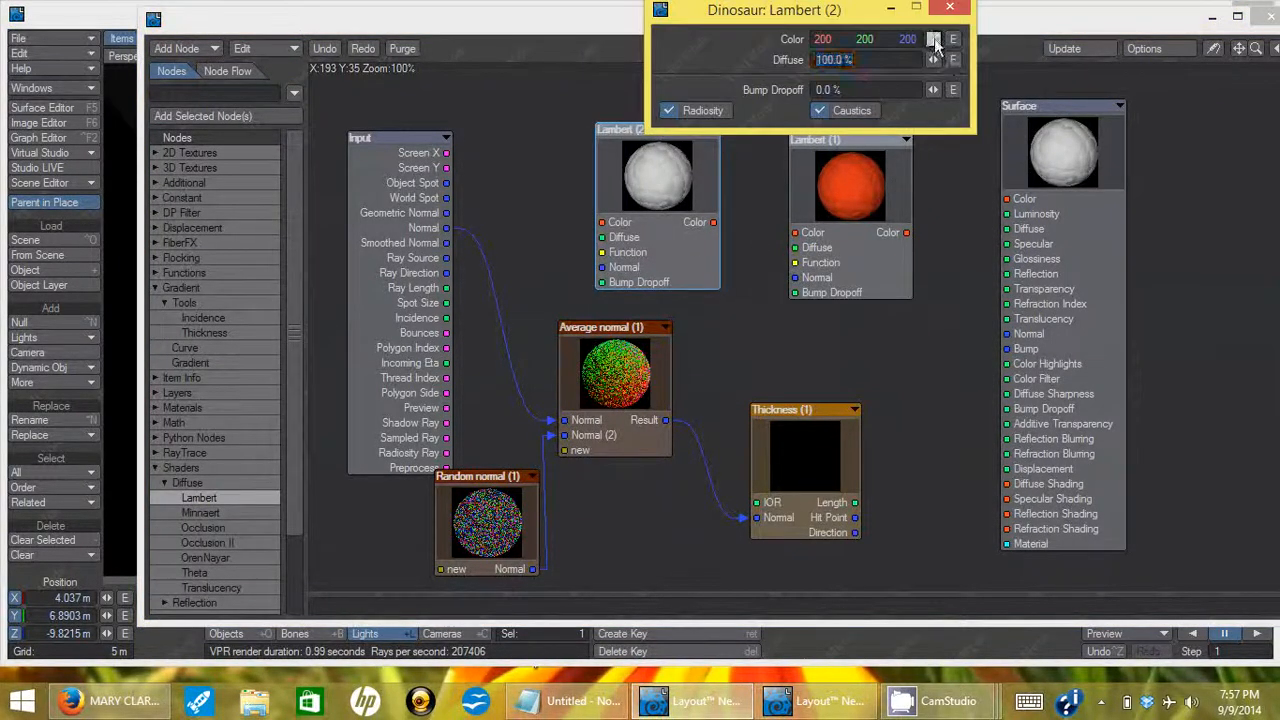
left_click_drag(1087, 200, 1087, 195)
left_click_drag(1246, 150, 1253, 130)
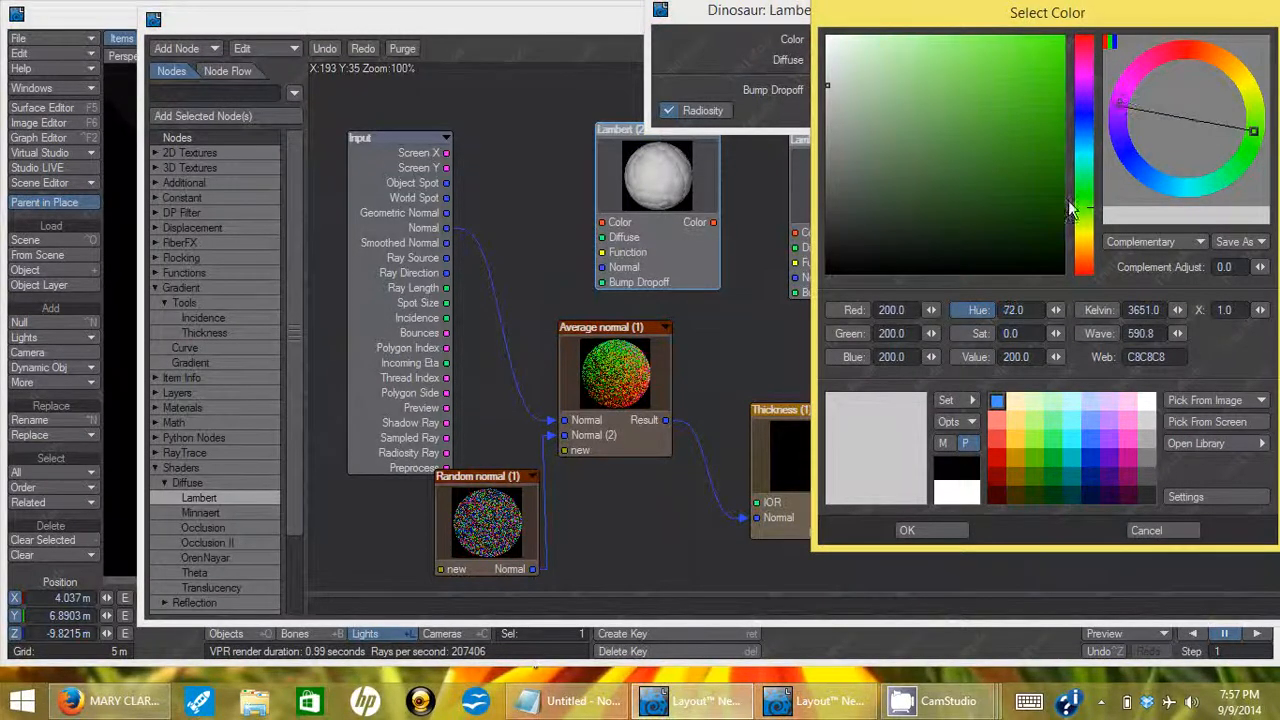
left_click(967, 129)
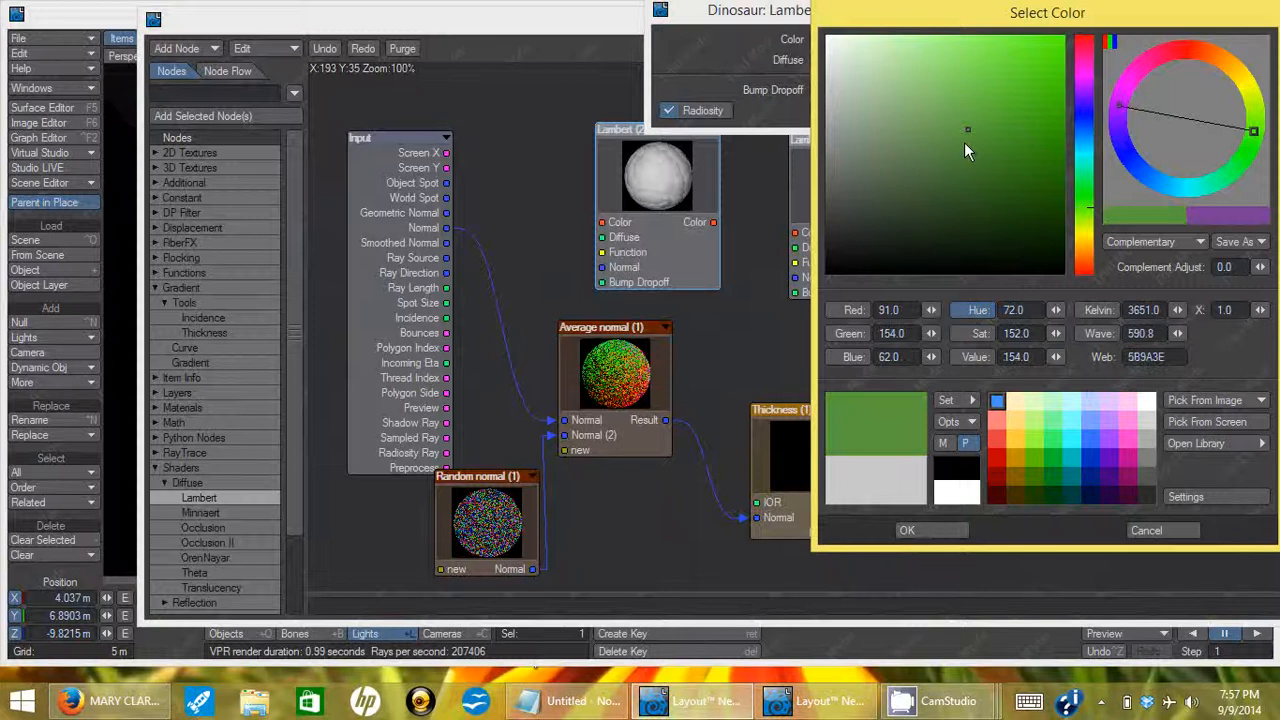
left_click(907, 530)
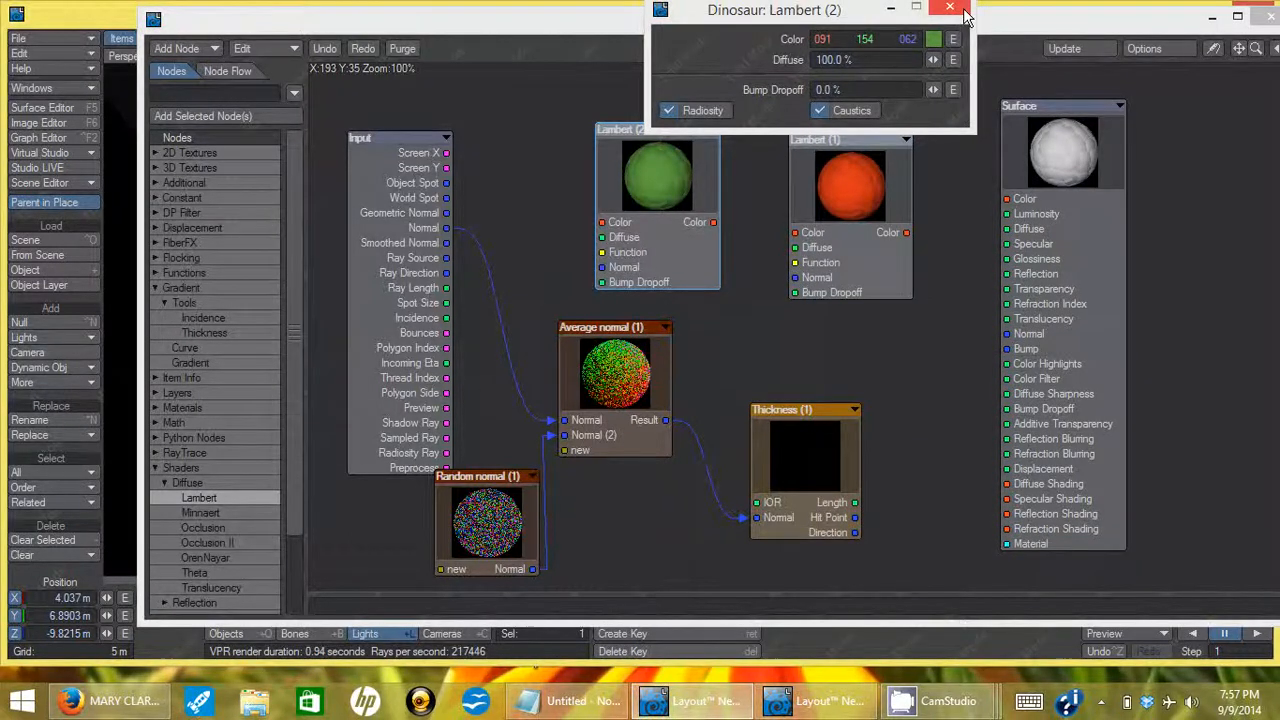
left_click(955, 10)
- Try feeding the green Lambert node's Color output into the Surface node's Diffuse Shading, and remove the connection
left_click_drag(737, 20, 677, 53)
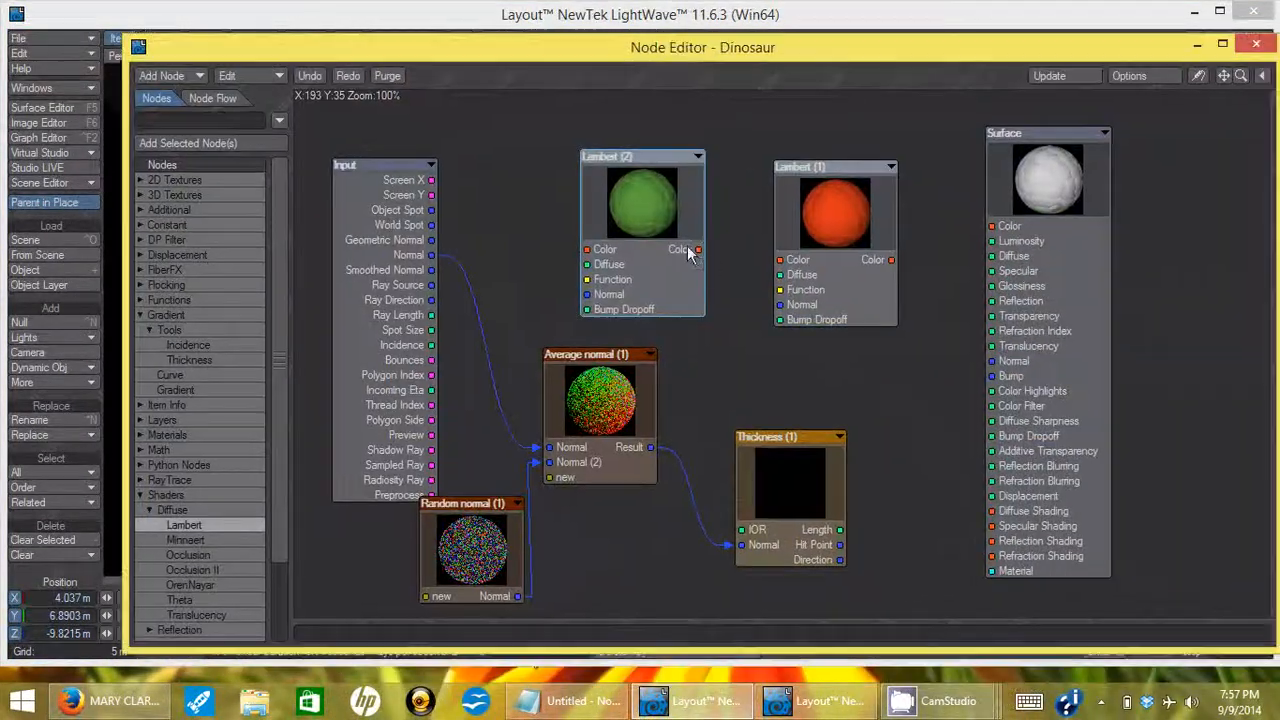
mouse_move(704, 251)
left_mouse_down()
mouse_move(977, 375)
mouse_move(1036, 520)
left_mouse_up()
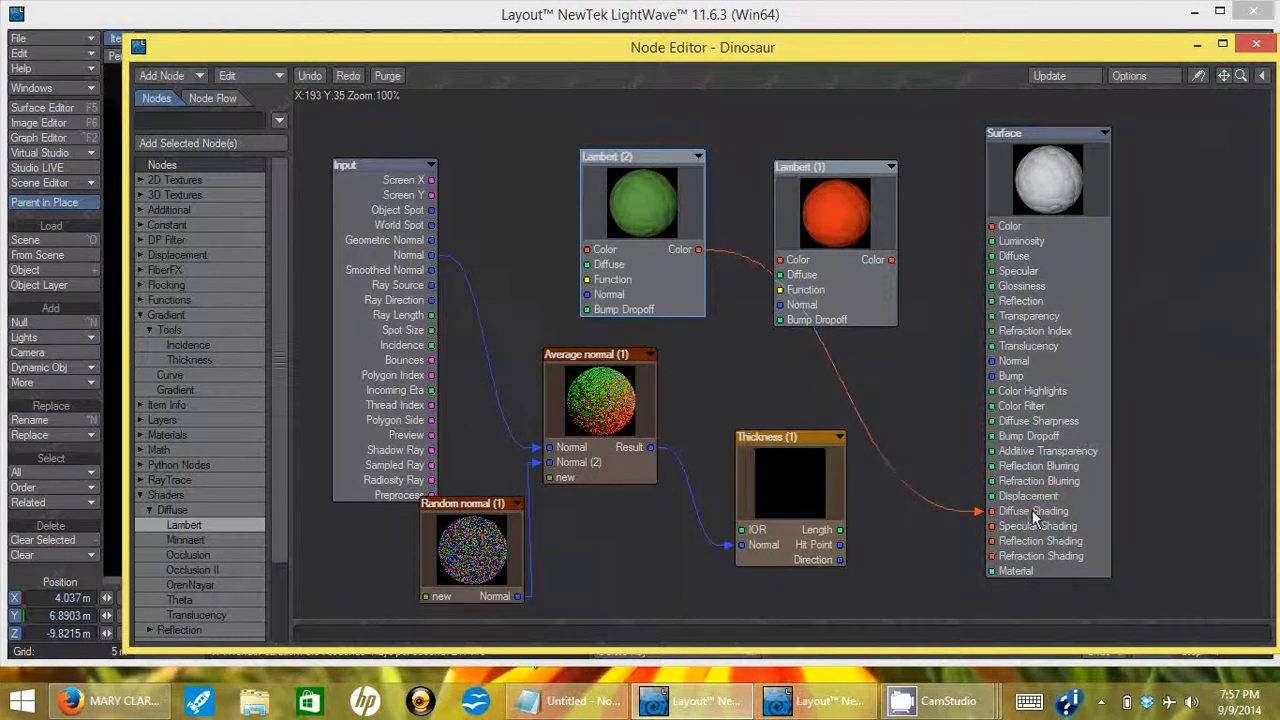
mouse_move(770, 50)
left_mouse_down()
mouse_move(883, 350)
mouse_move(760, 85)
mouse_move(808, 322)
mouse_move(863, 407)
mouse_move(790, 80)
mouse_move(792, 113)
left_mouse_up()
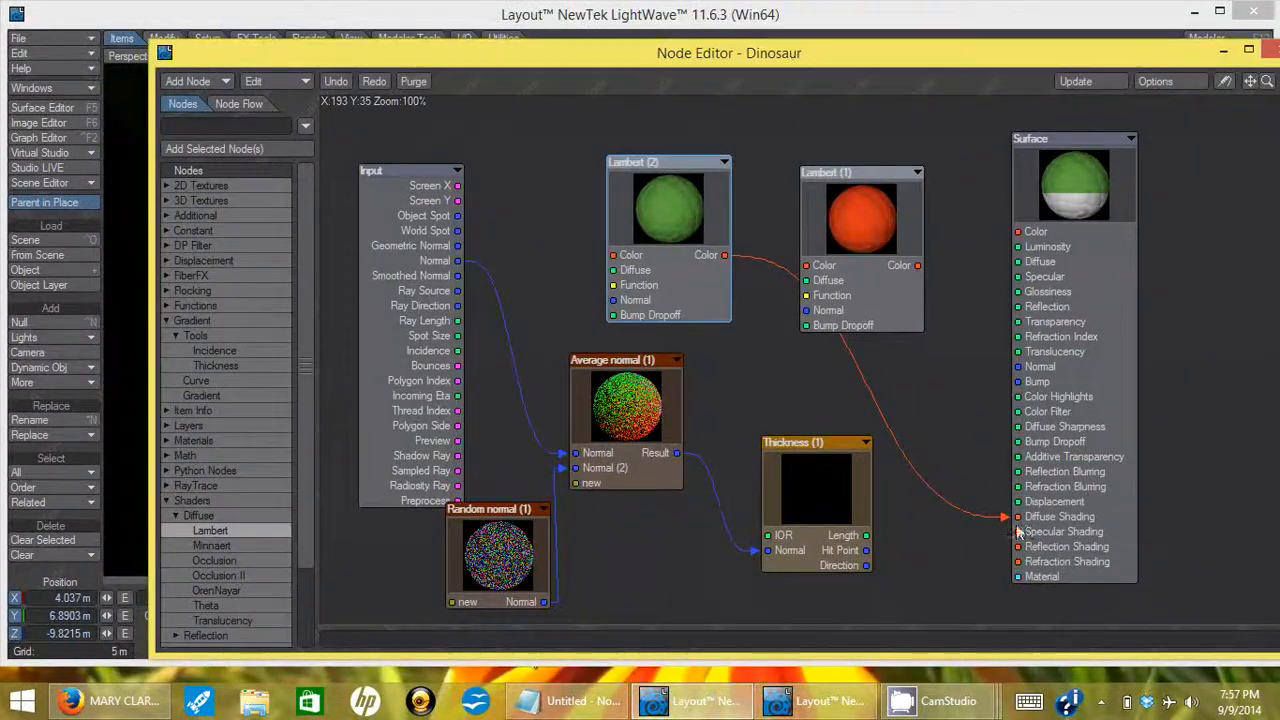
left_click_drag(1006, 517, 806, 330)
- Examine the lit and dark areas of the dinosaur in the VPR viewport
left_click(853, 225)
left_click_drag(885, 53, 1058, 290)
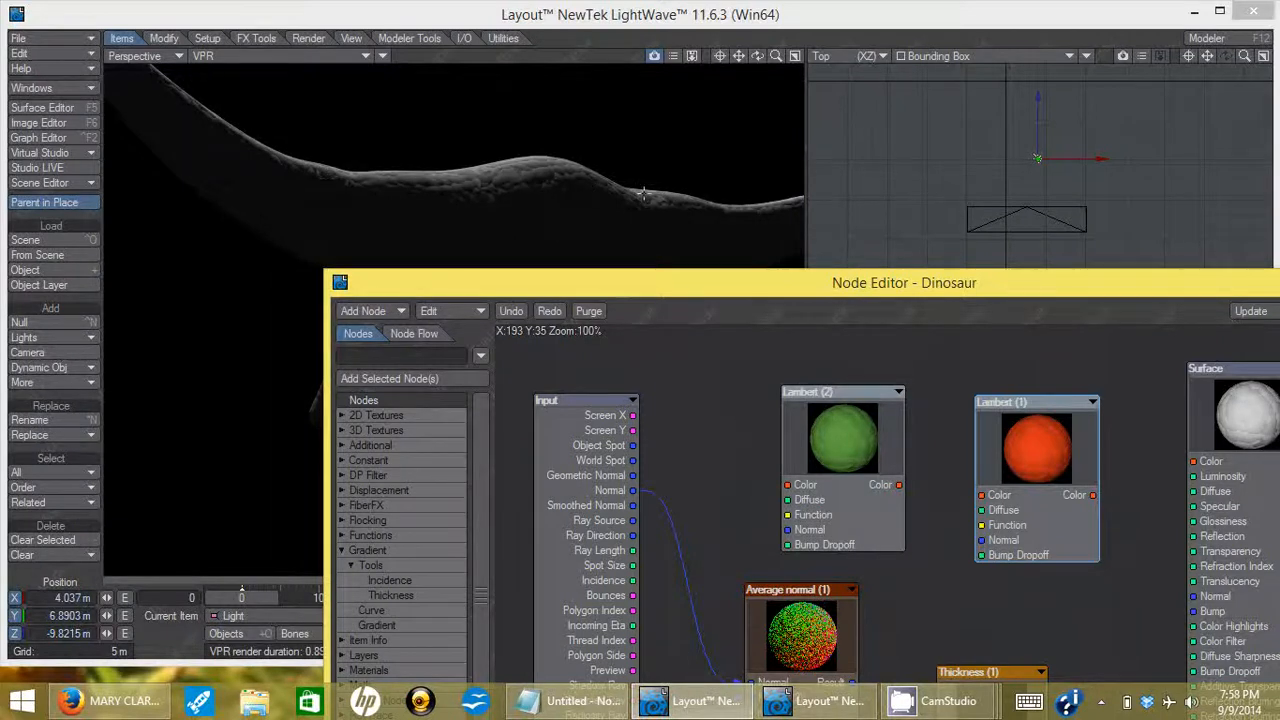
left_click_drag(851, 290, 753, 85)
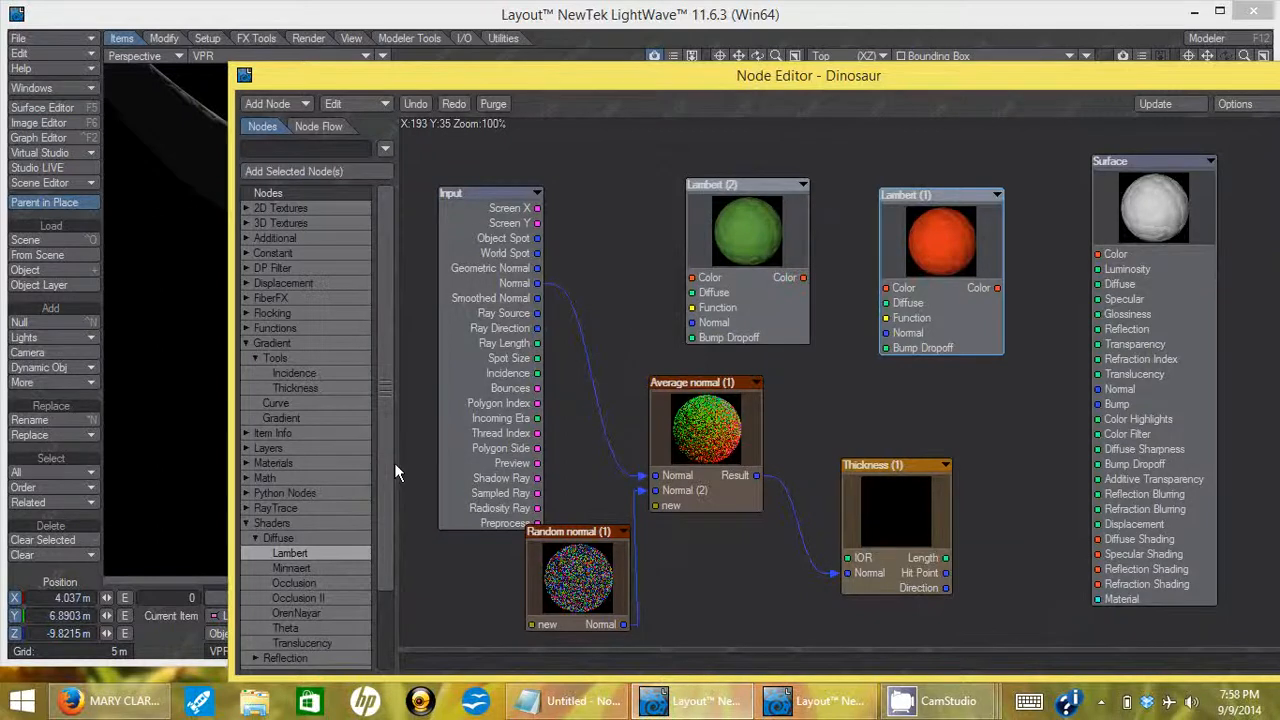
left_click_drag(519, 87, 965, 124)
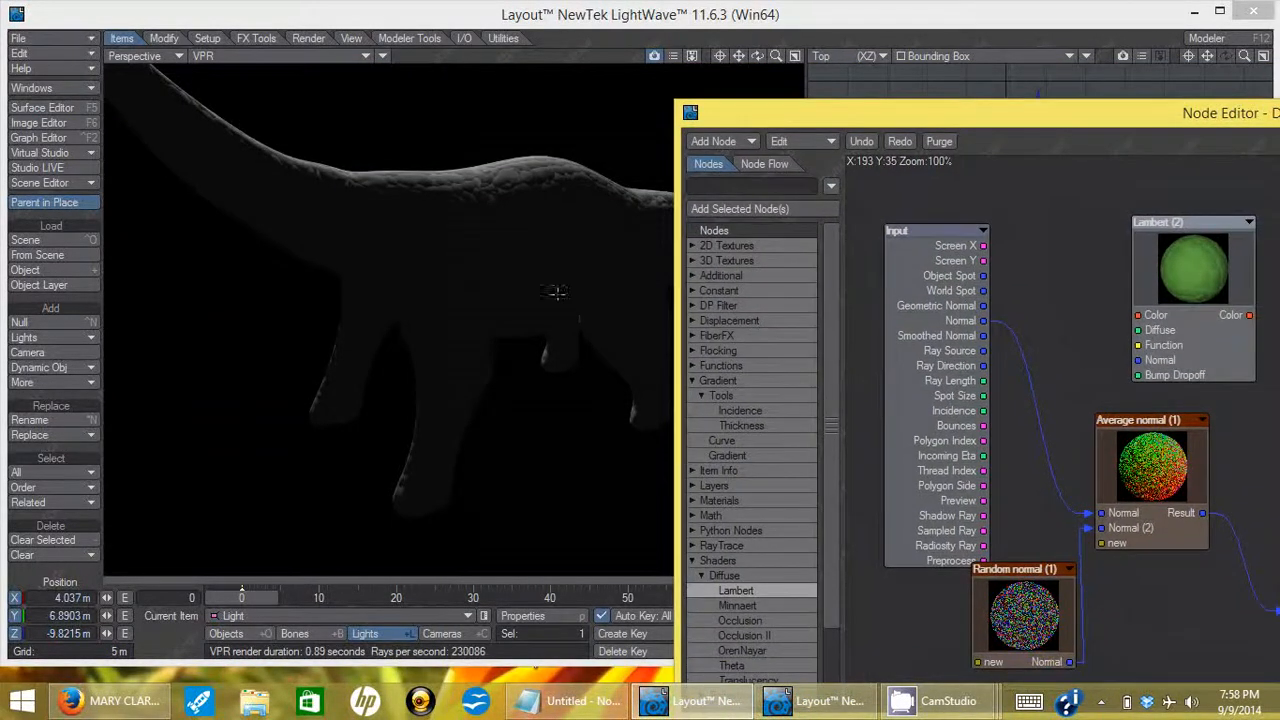
left_click_drag(844, 124, 426, 69)
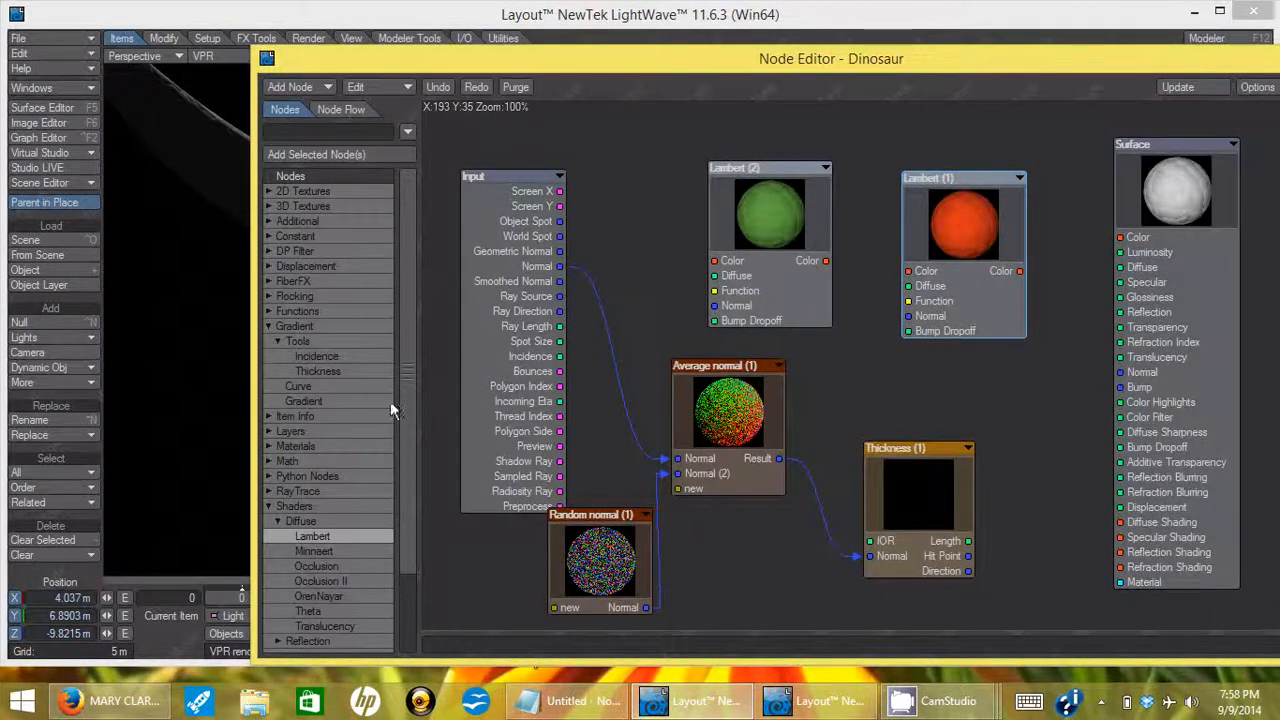
- Expand the Vector group under Math in the list of available nodes
left_click(377, 537)
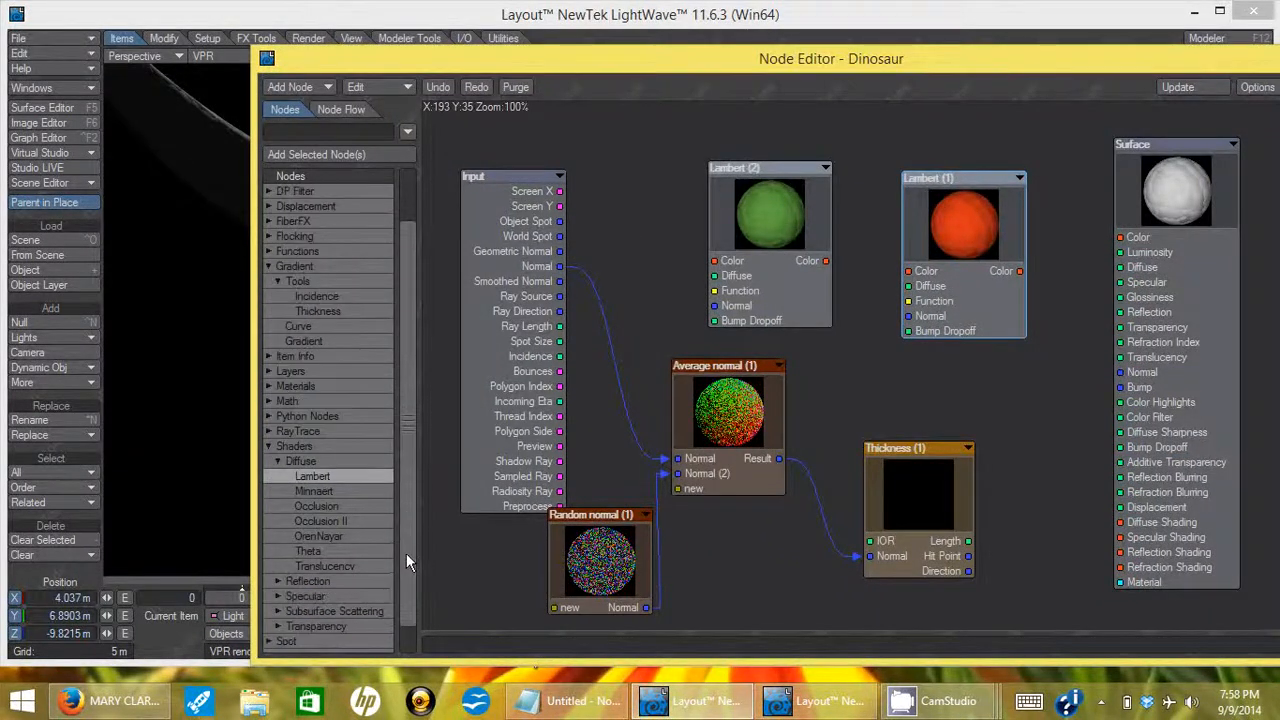
scroll(400, 550, "down", 3)
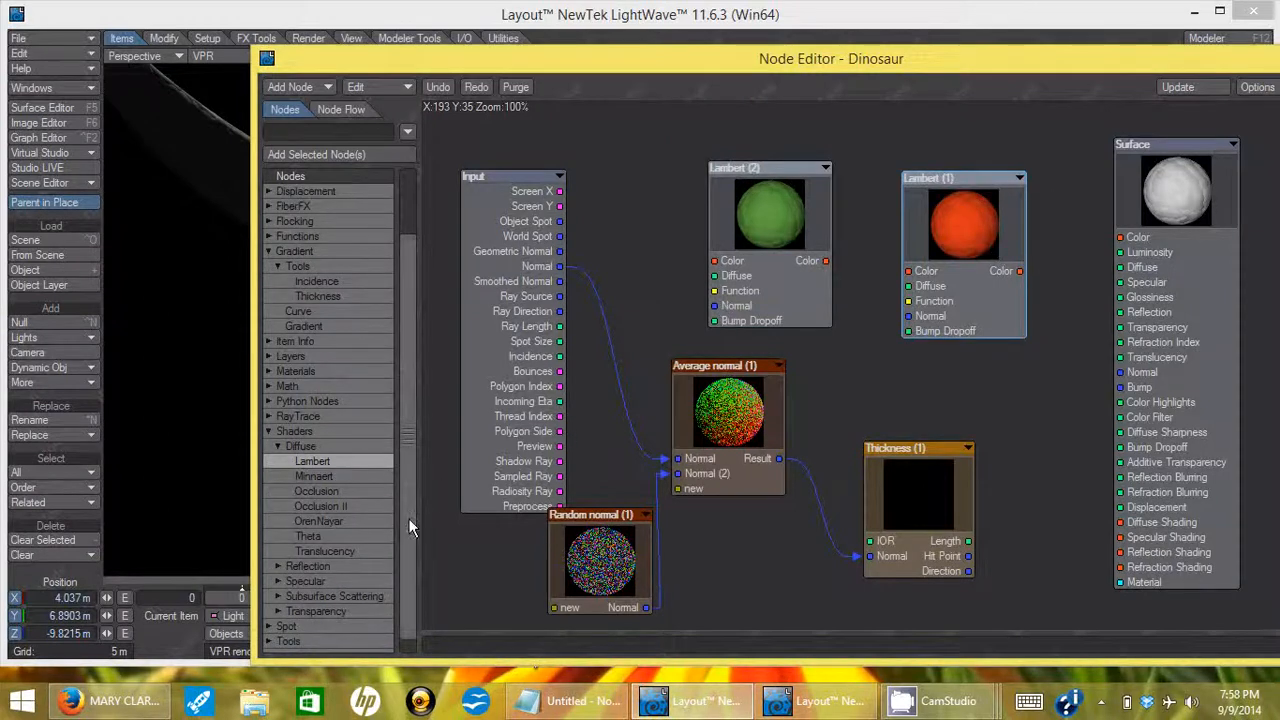
scroll(404, 555, "down", 1)
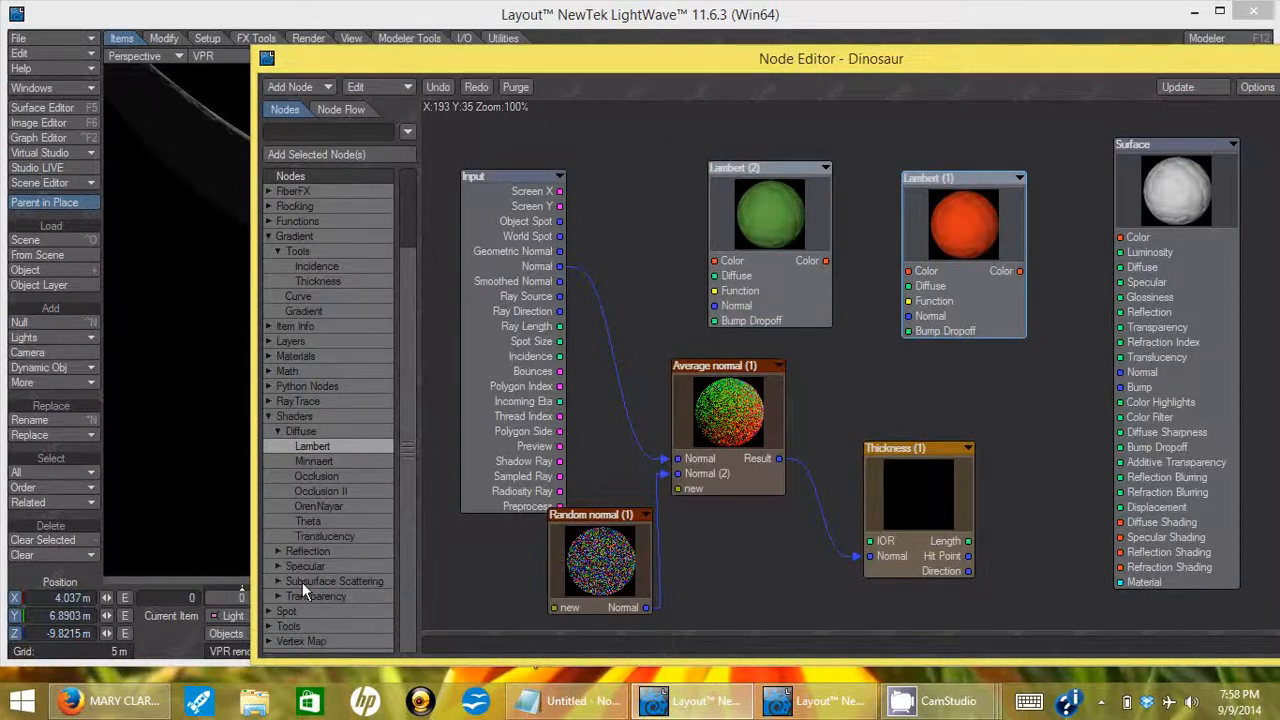
left_click(269, 372)
left_click(279, 417)
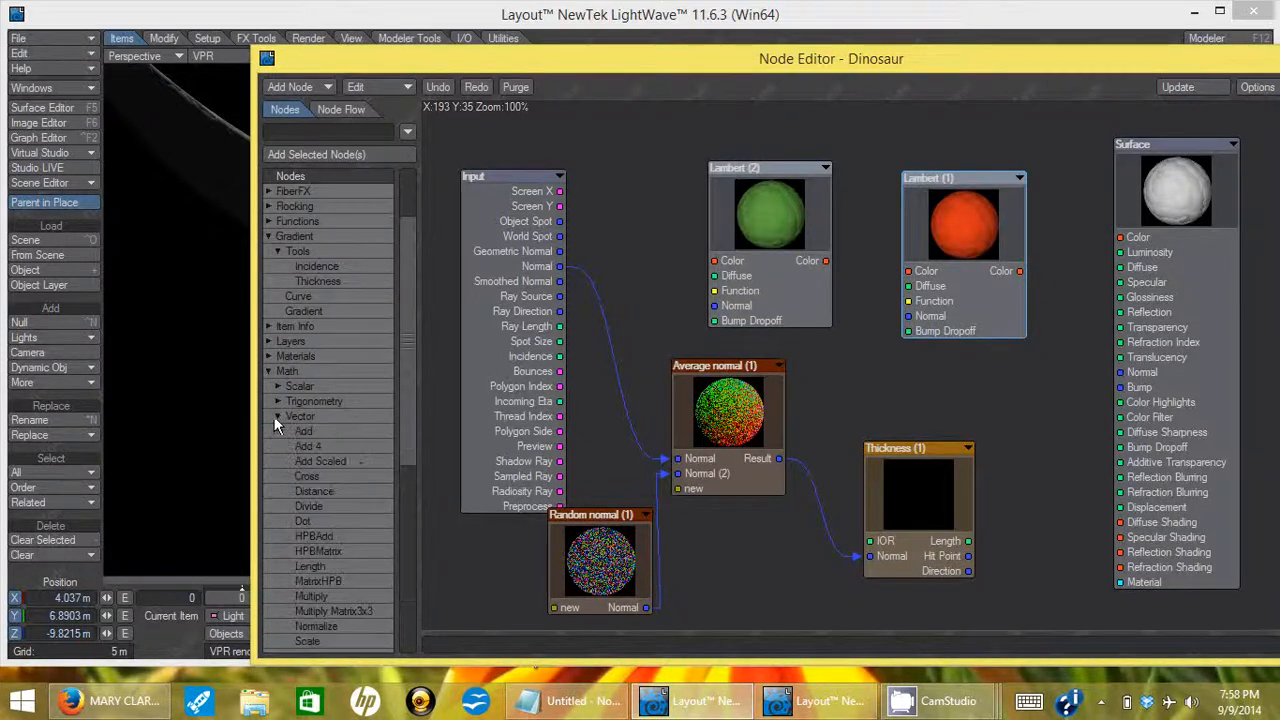
left_click_drag(400, 430, 408, 507)
left_click_drag(322, 506, 966, 386)
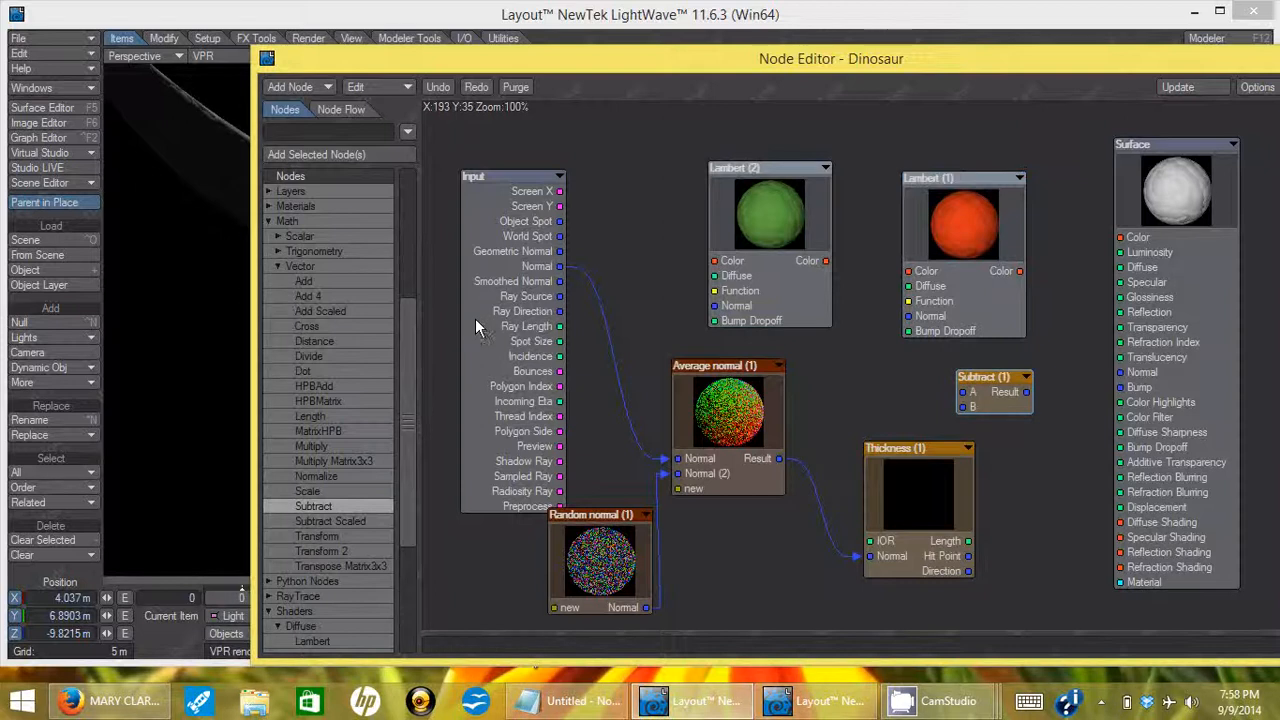
right_click(978, 388)
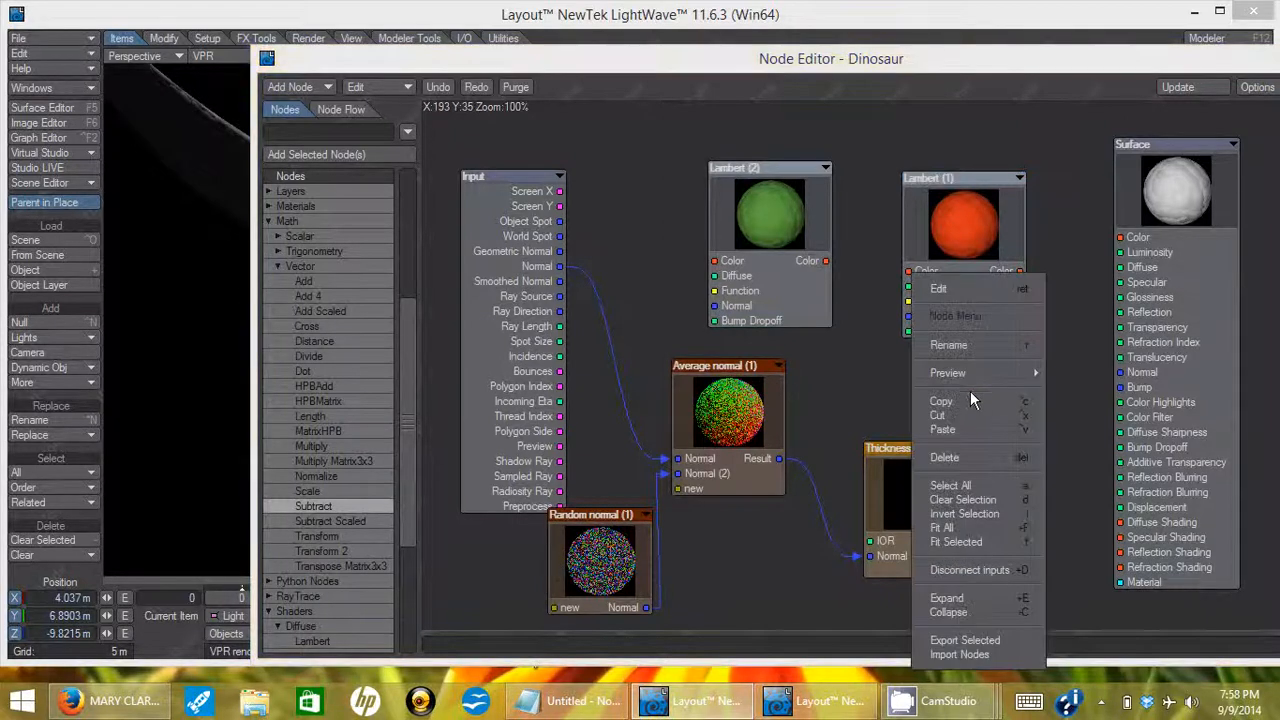
left_click(955, 415)
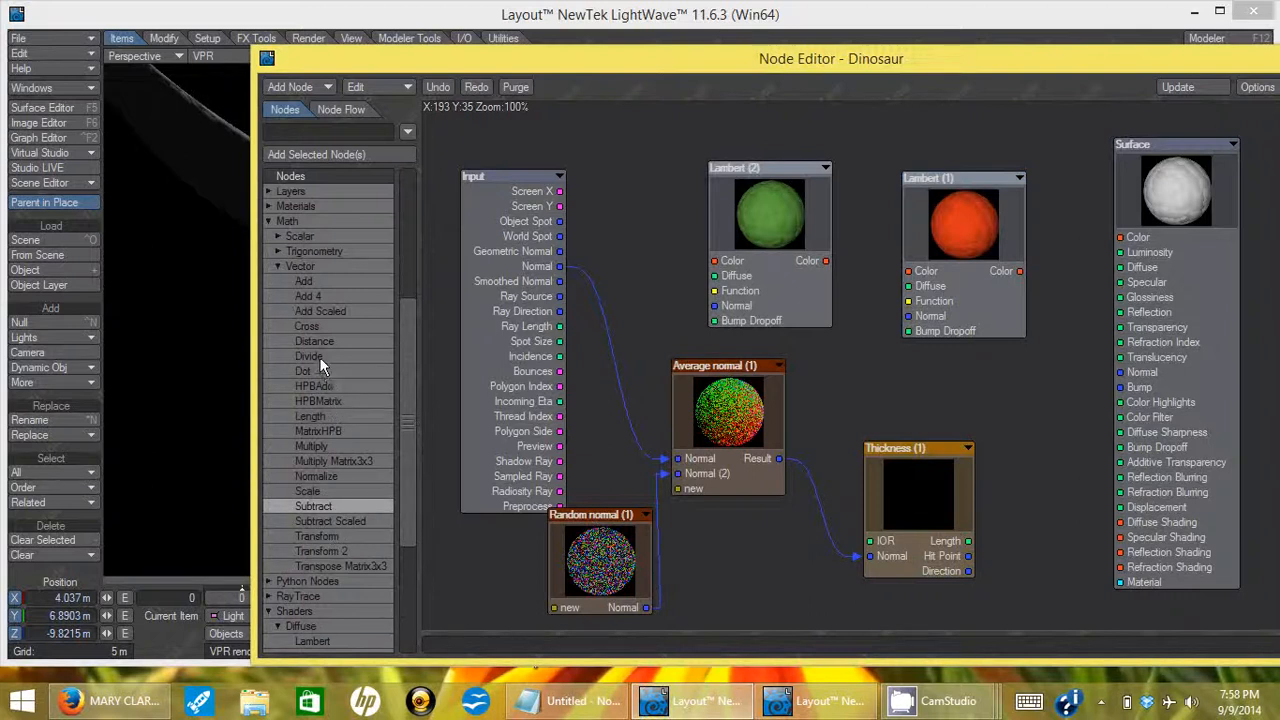
- Add a vector Multiply node below the orange-red Lambert and connect the Input node's Normal to its A input
left_click_drag(317, 446, 473, 481)
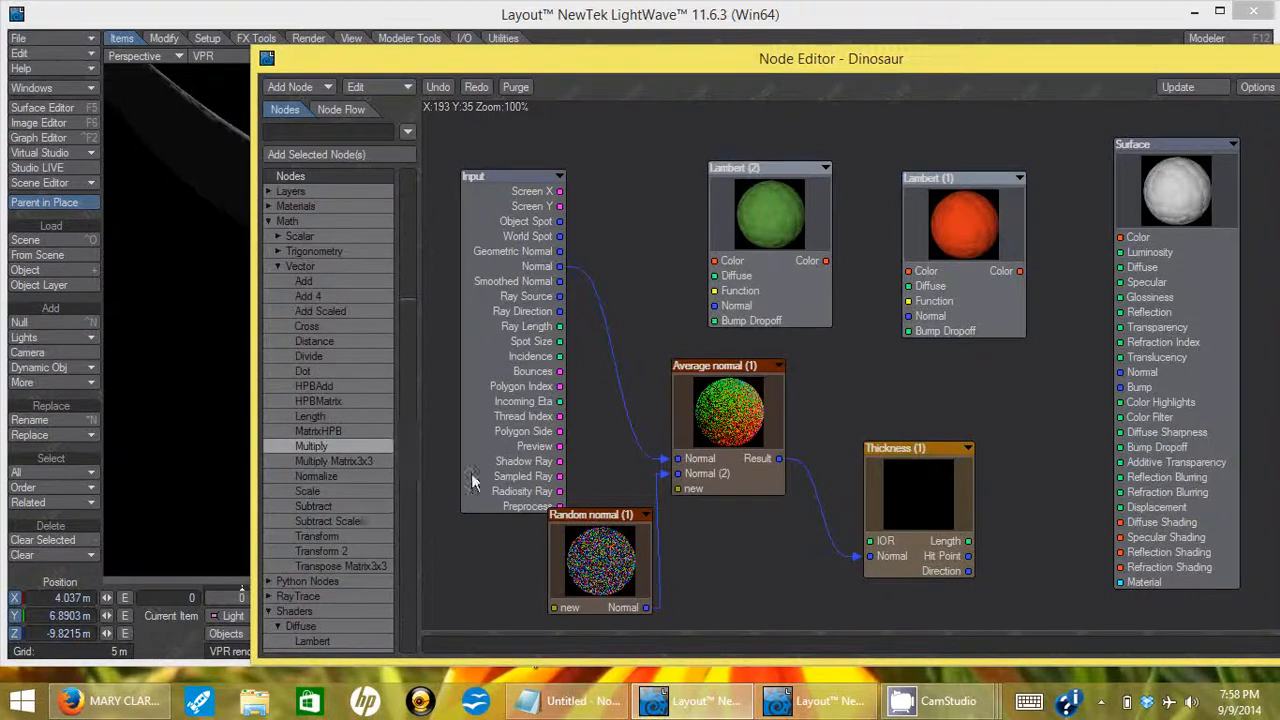
left_click_drag(308, 444, 966, 367)
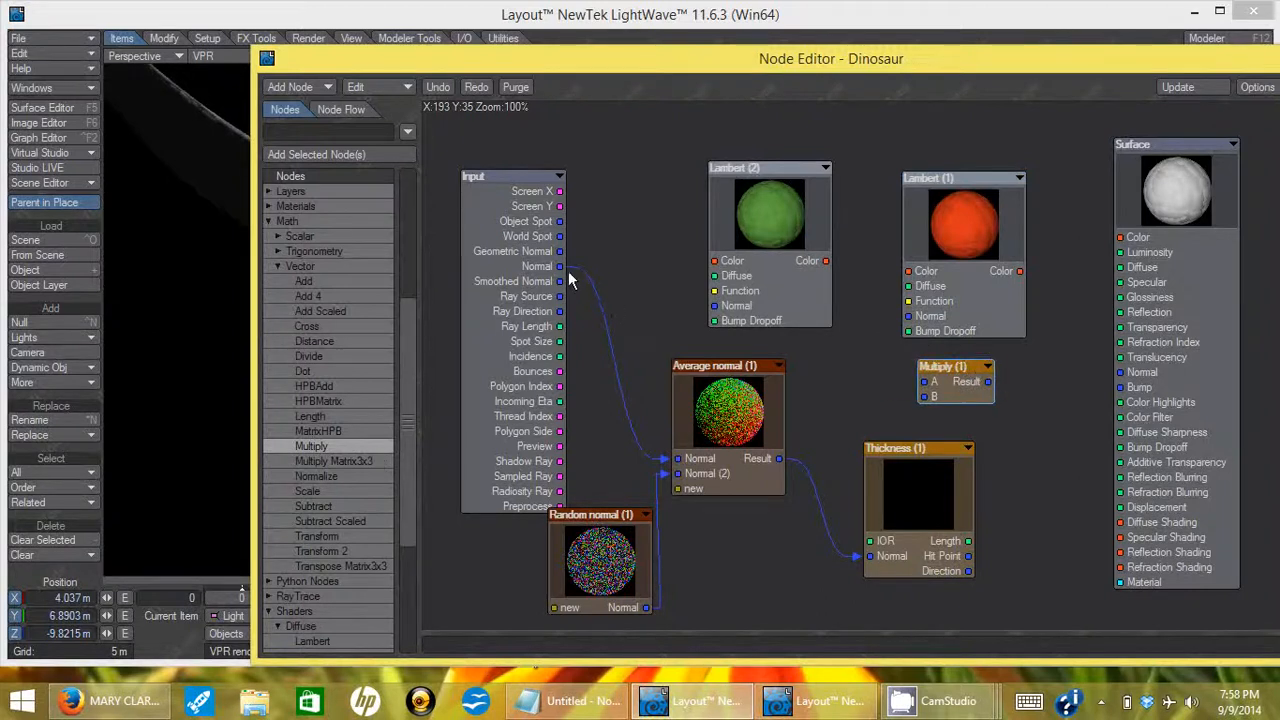
left_click_drag(561, 267, 926, 381)
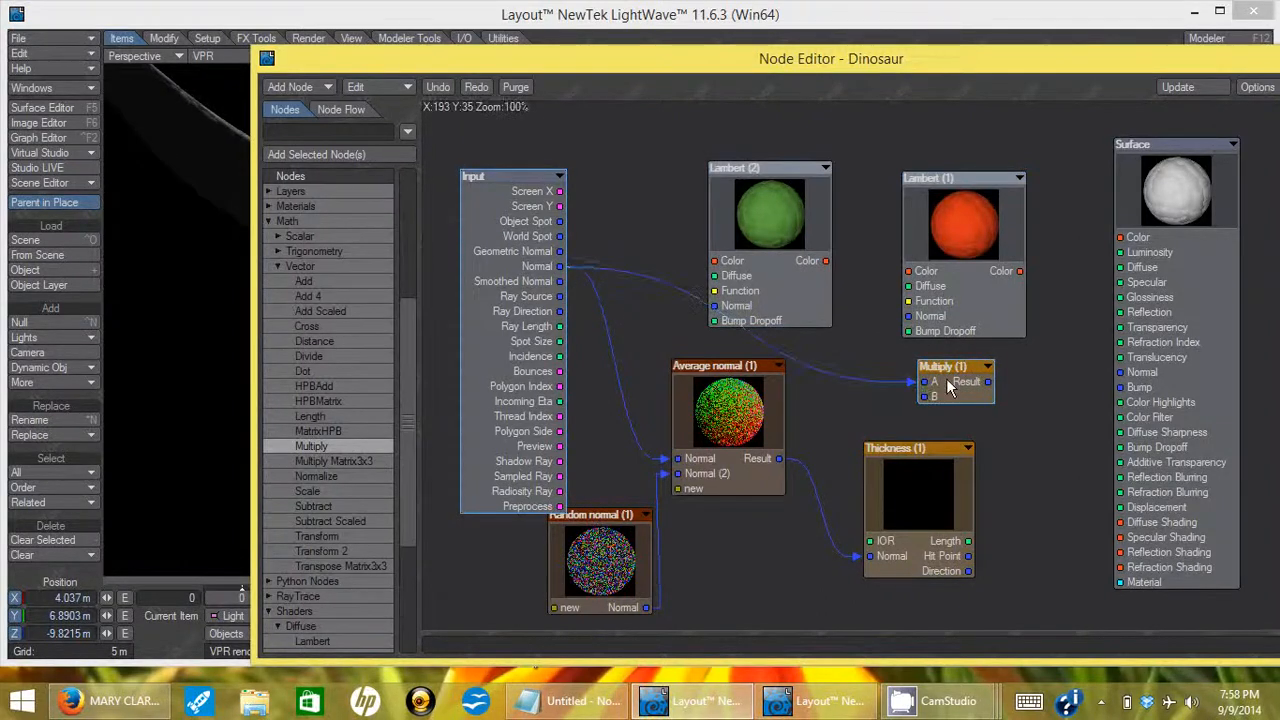
- Set the Multiply node's B X to -1 and connect its Result to the orange-red Lambert node's Normal input
double_click(946, 378)
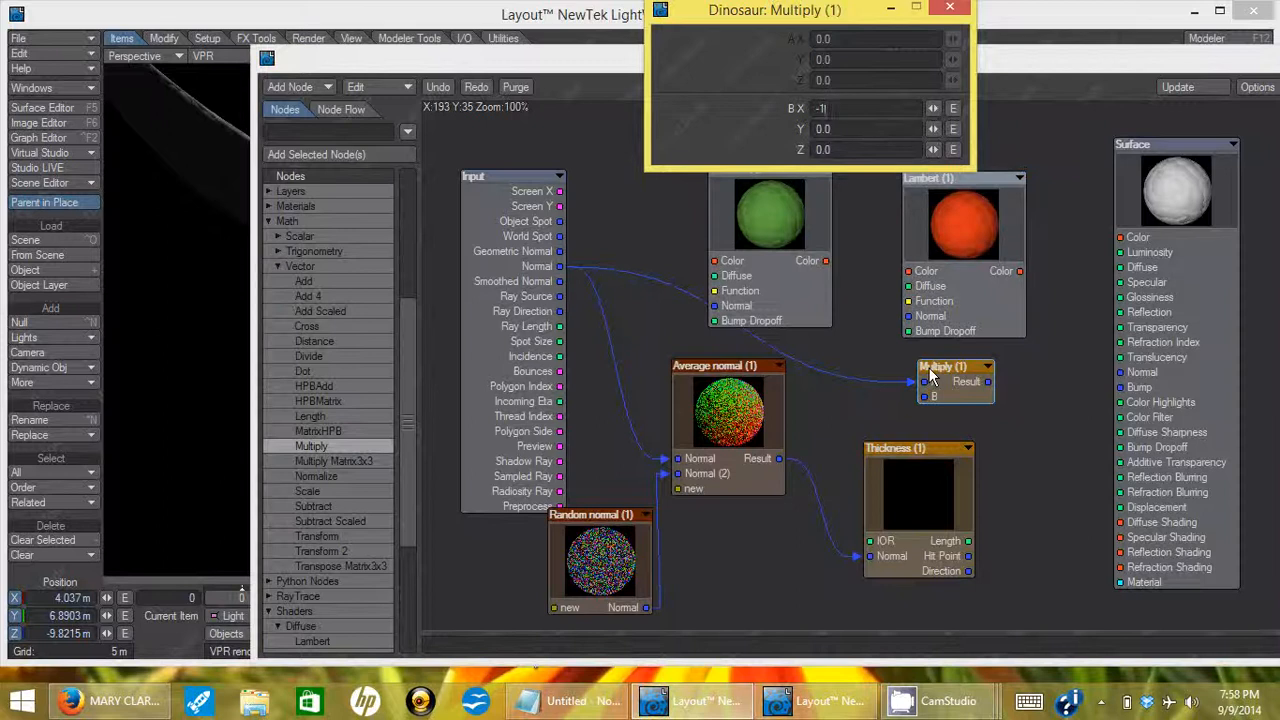
type("-1")
key("Tab")
left_click(950, 8)
left_click_drag(973, 381, 935, 314)
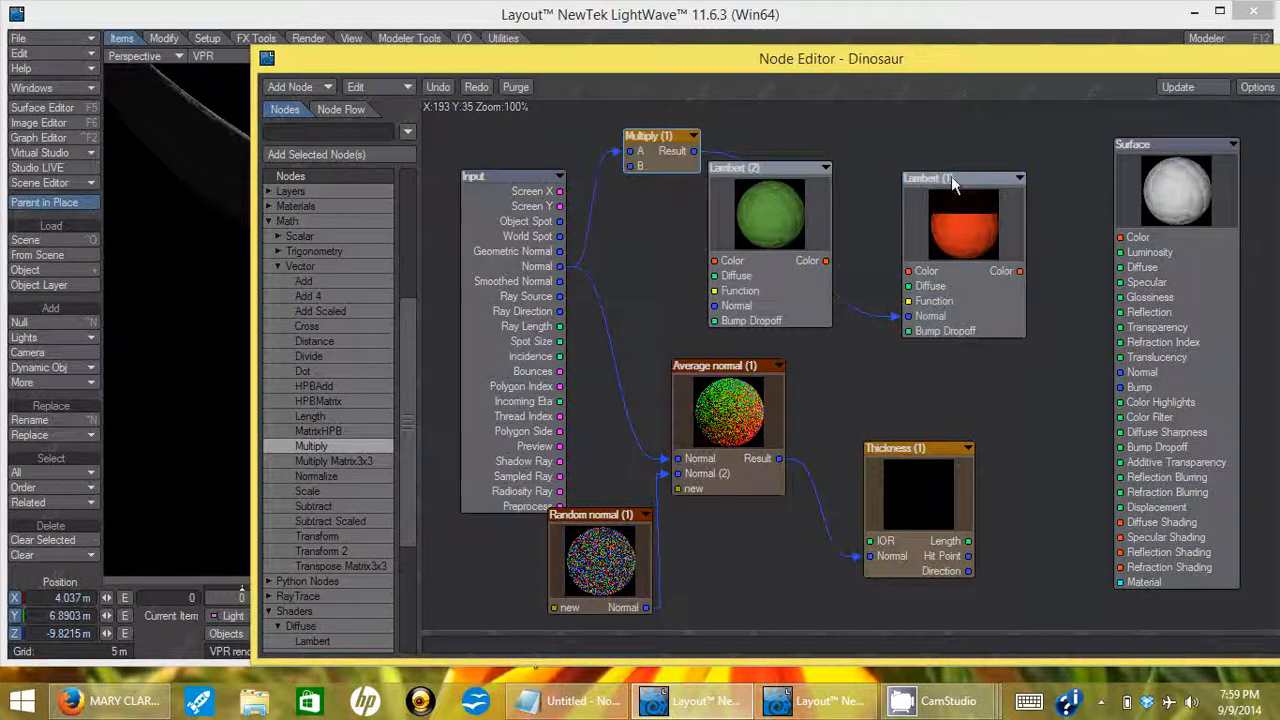
- Space the two Lambert nodes apart and connect the orange-red Lambert's Color output to the Surface node's Diffuse Shading input
left_click_drag(951, 176, 996, 163)
left_click_drag(791, 168, 845, 178)
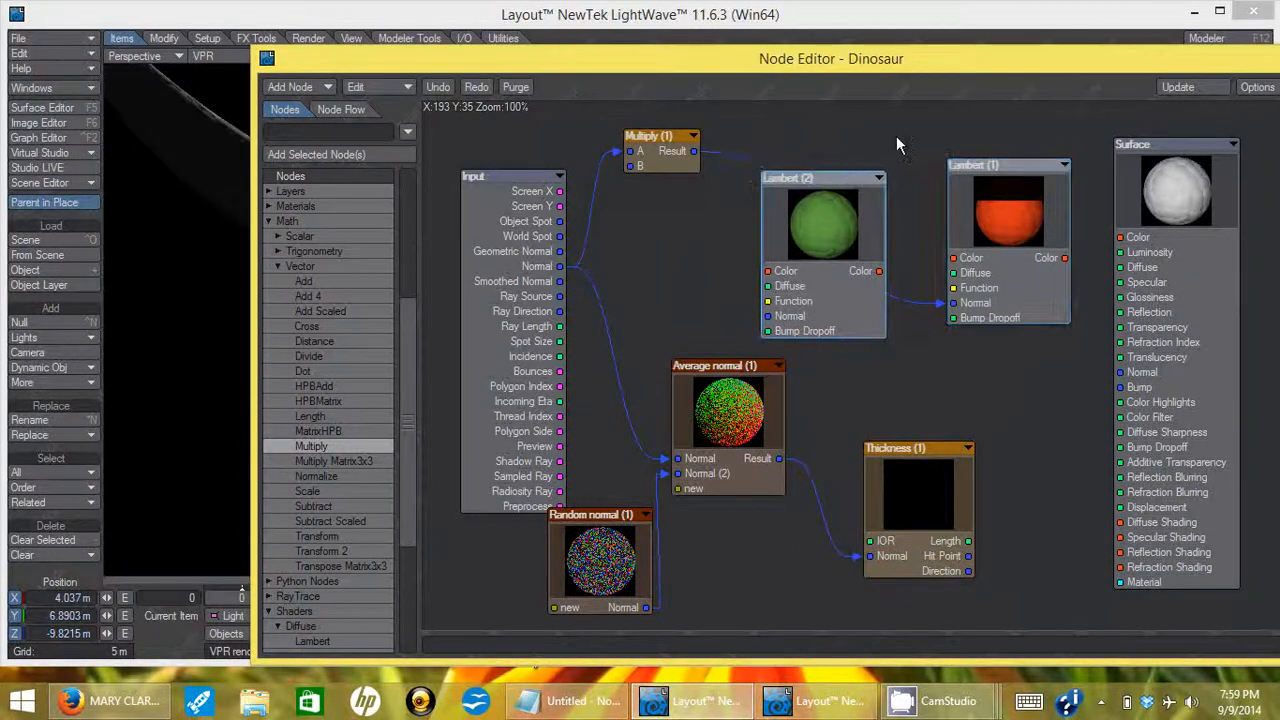
left_click_drag(902, 63, 772, 247)
left_click_drag(889, 244, 857, 94)
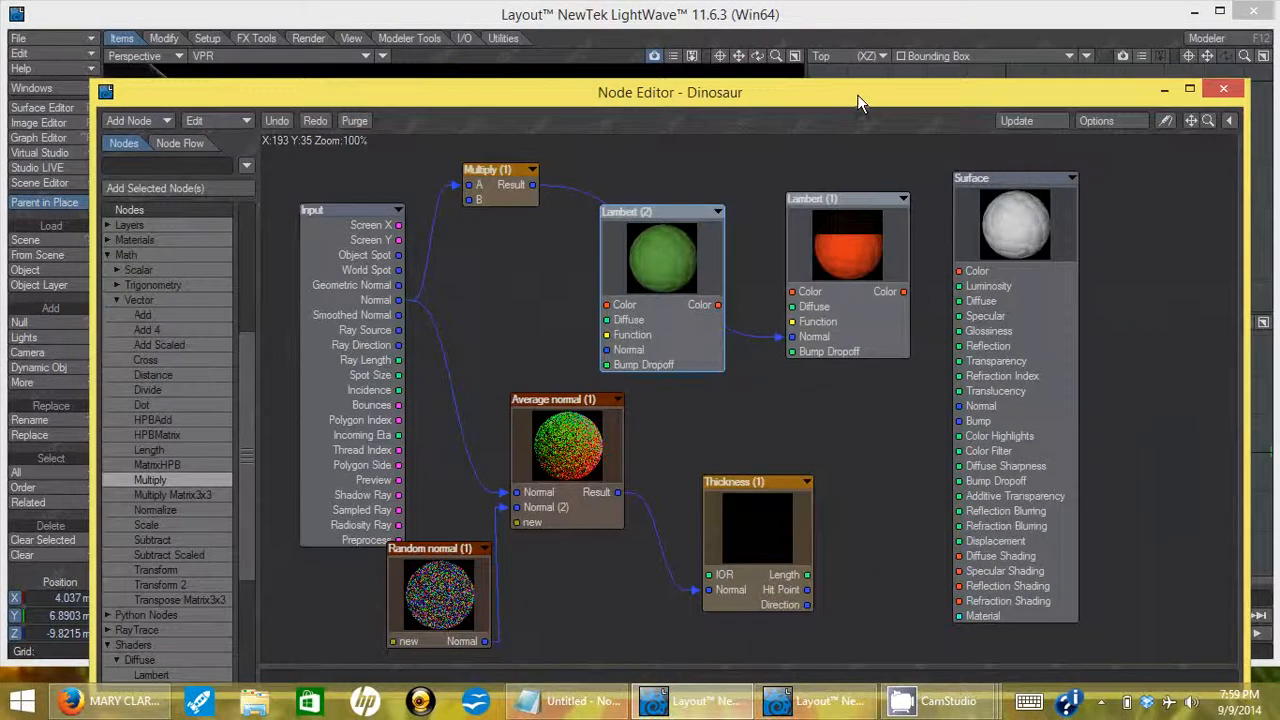
left_click_drag(903, 291, 956, 548)
left_click_drag(810, 100, 951, 434)
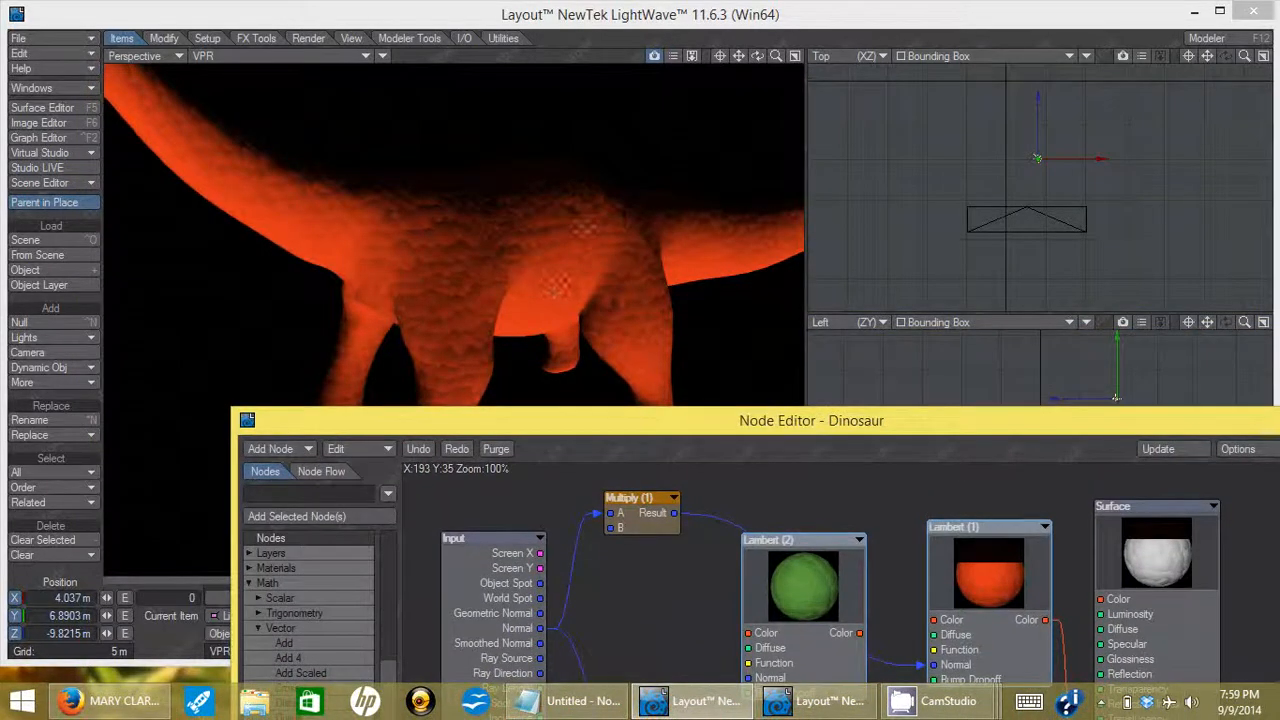
- Move the light to about X 3.09 m, Y 5.82 m, Z -11.85 m
mouse_move(1028, 165)
left_mouse_down()
mouse_move(1002, 184)
mouse_move(1022, 166)
left_mouse_up()
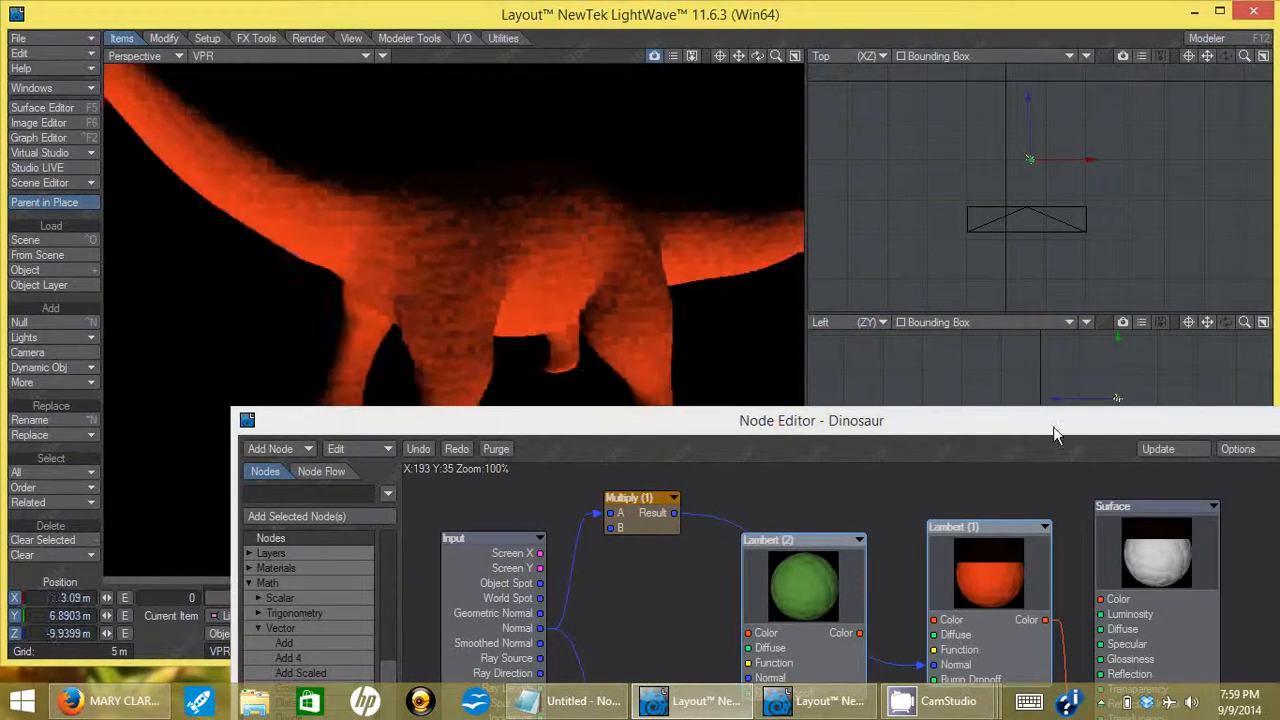
left_click_drag(1053, 426, 1046, 572)
mouse_move(1132, 410)
left_mouse_down()
mouse_move(1138, 422)
mouse_move(1132, 406)
left_mouse_up()
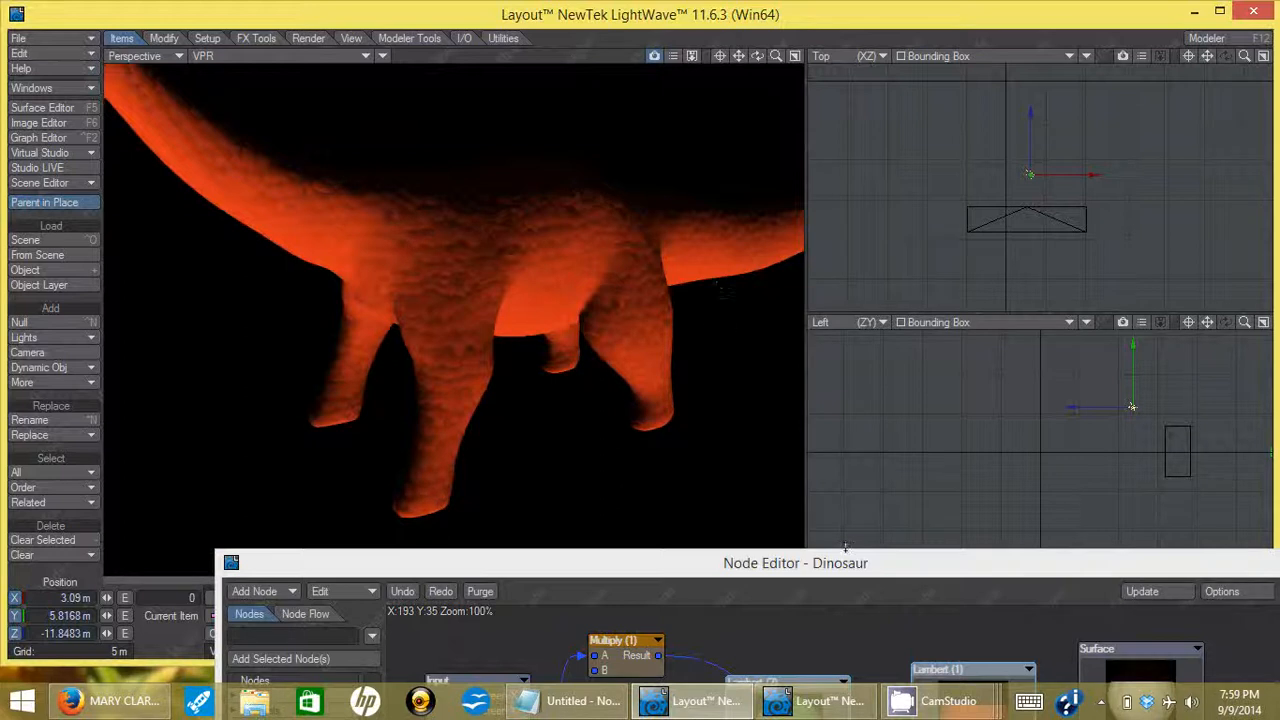
- Add a vector Add node from the Math group and place it below the orange-red Lambert
left_click_drag(880, 566, 797, 86)
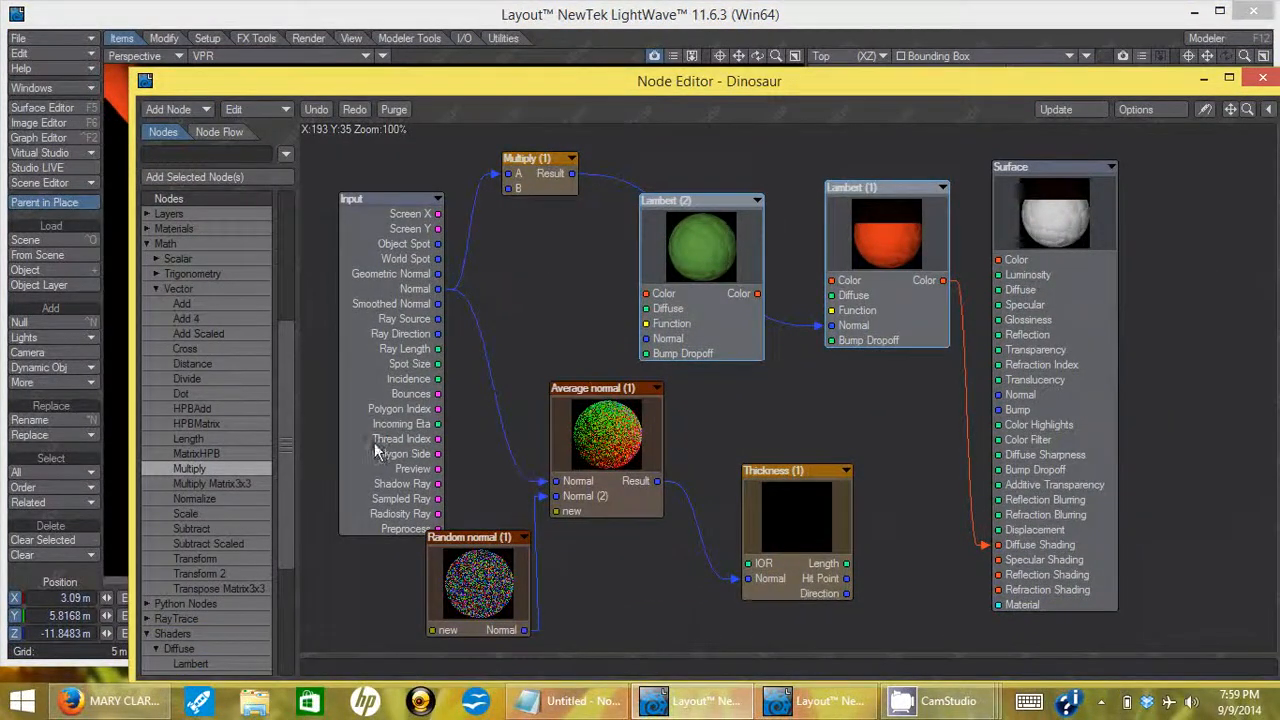
left_click_drag(281, 511, 279, 603)
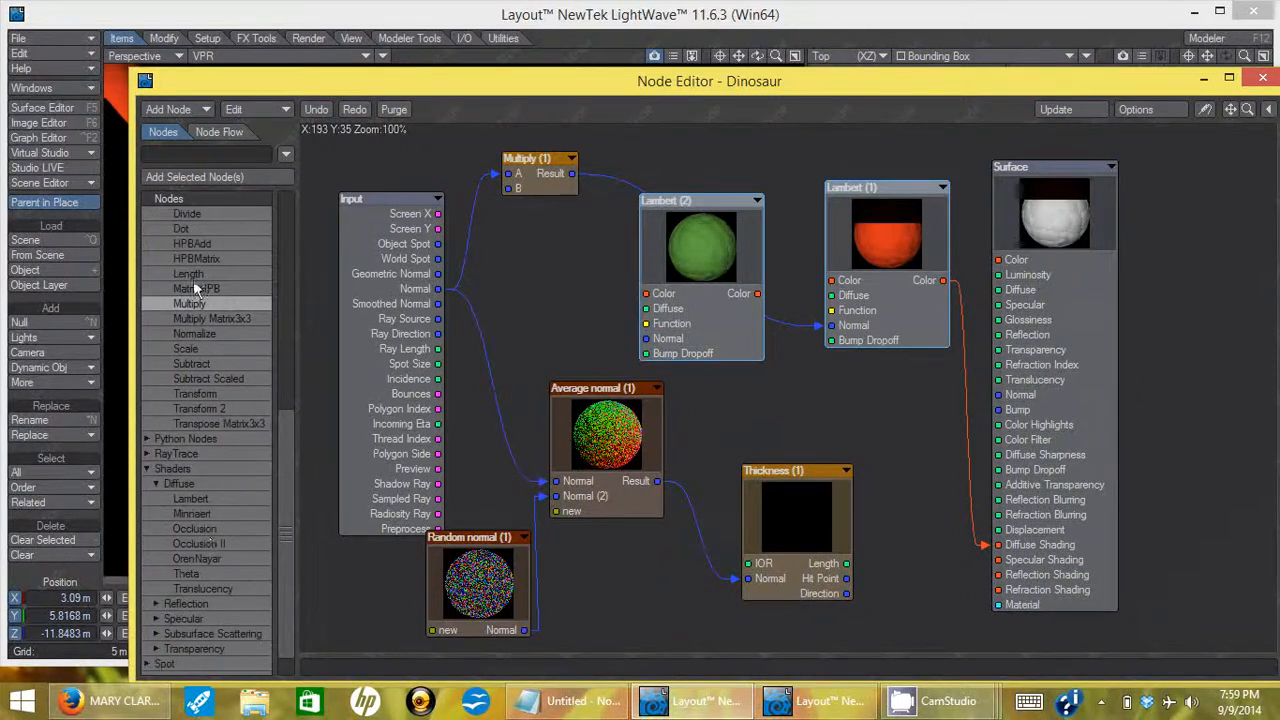
scroll(281, 407, "up", 3)
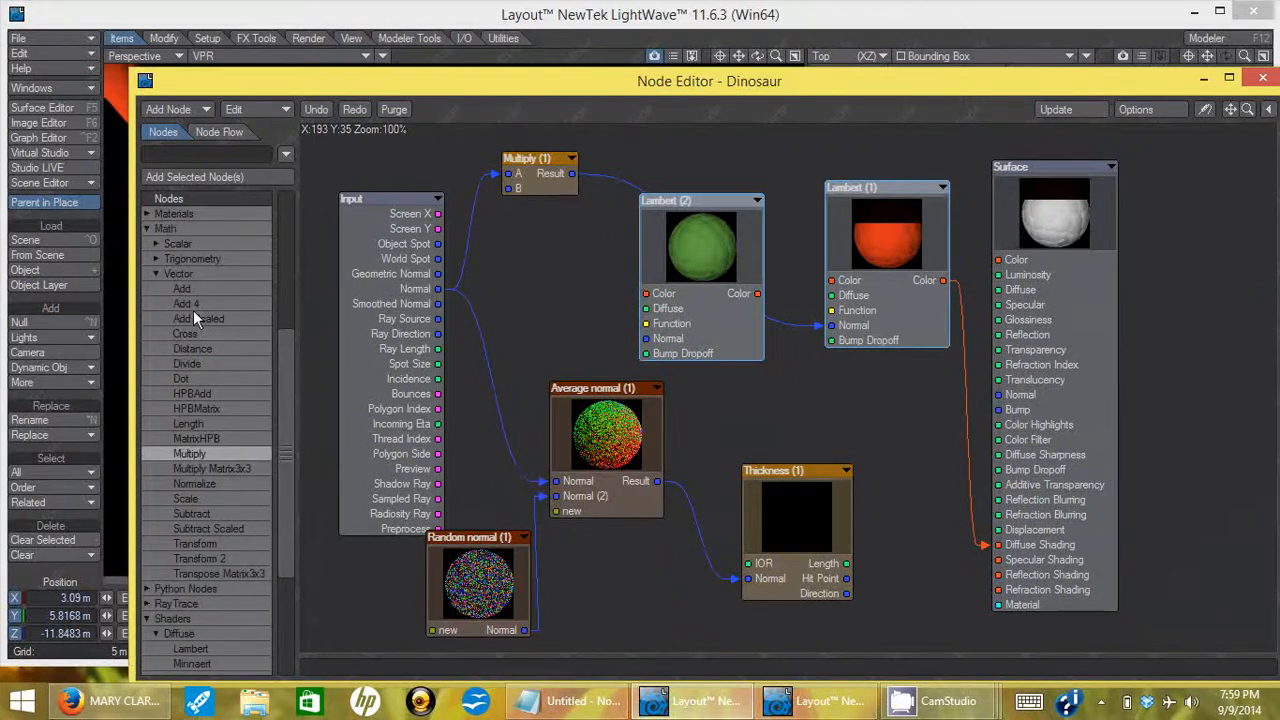
left_click_drag(191, 291, 687, 372)
left_click_drag(780, 371, 884, 371)
- Connect the green Lambert's Color to the Add node's A input and line up both Lamberts beside the Multiply node
left_click_drag(700, 216, 650, 192)
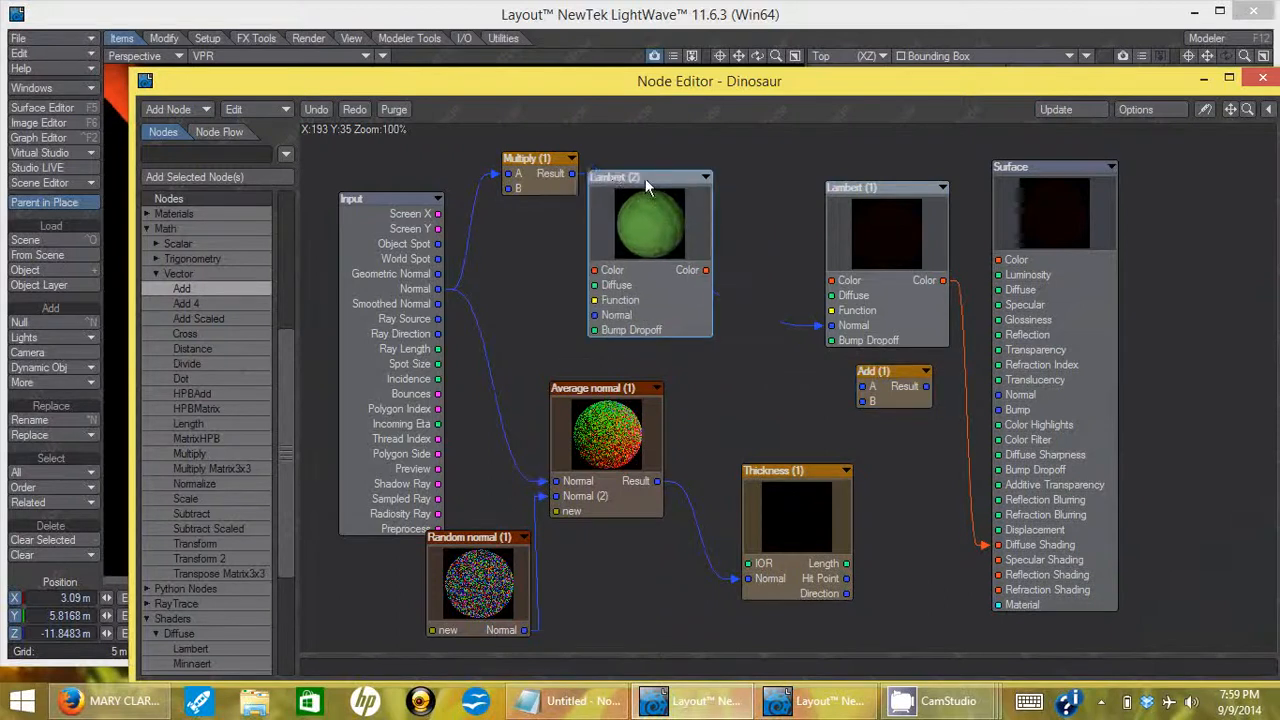
left_click_drag(708, 271, 744, 334)
left_click_drag(840, 375, 859, 385)
left_click_drag(845, 208, 755, 185)
left_click_drag(648, 172, 648, 163)
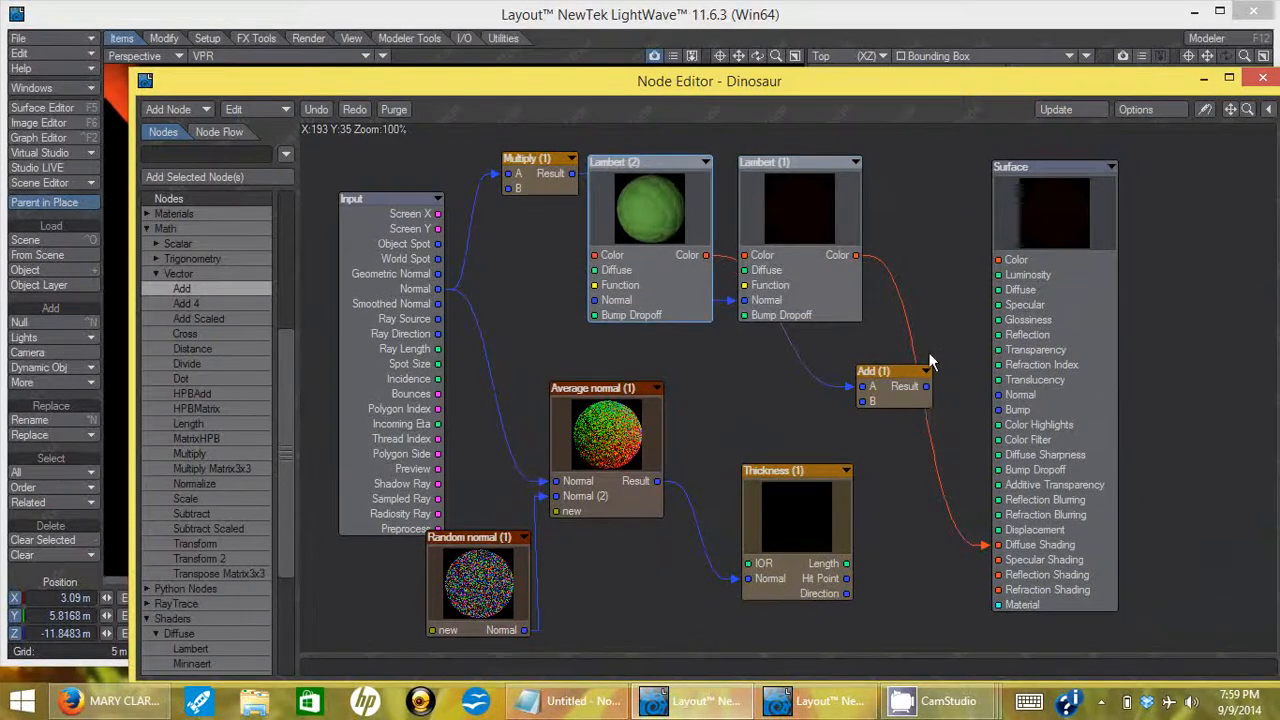
- Connect the orange-red Lambert's Color to the Add node's B input and the Add Result to the Surface's Diffuse Shading
mouse_move(985, 545)
left_mouse_down()
mouse_move(871, 360)
mouse_move(851, 404)
mouse_move(905, 399)
mouse_move(845, 280)
mouse_move(861, 401)
mouse_move(958, 436)
left_mouse_up()
left_click_drag(970, 490, 985, 545)
left_click_drag(757, 86, 933, 466)
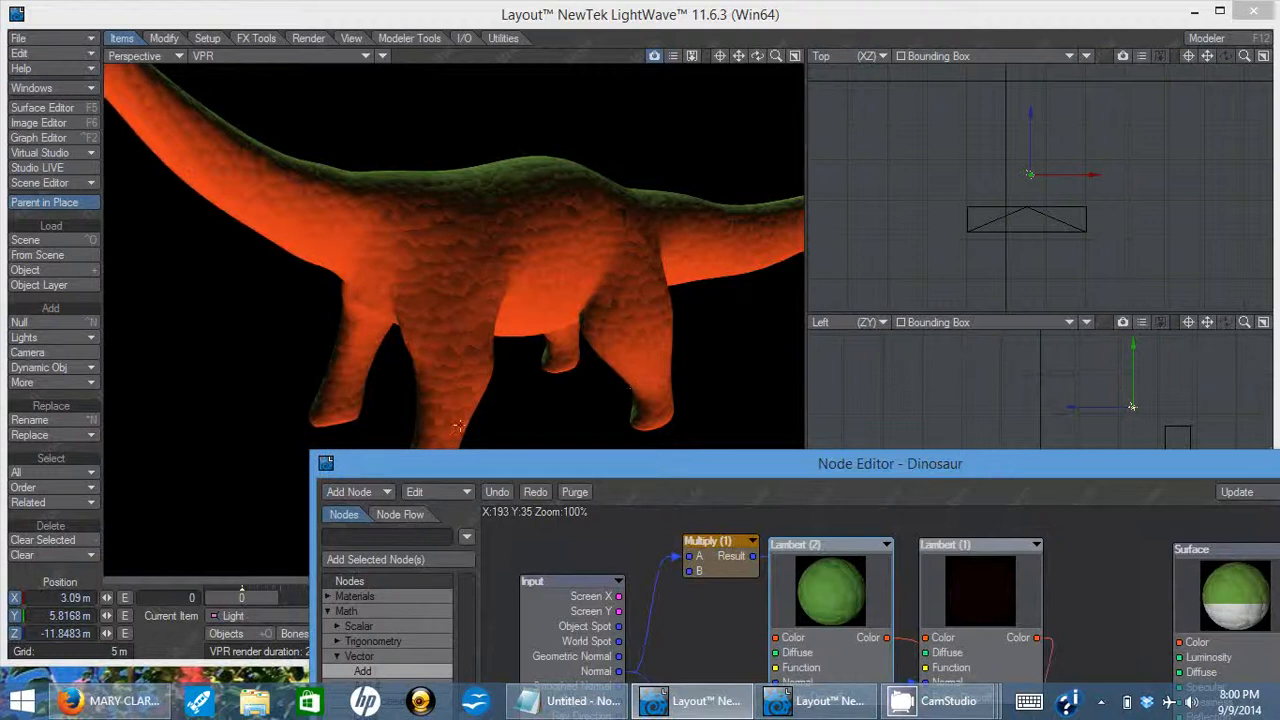
- Move the light across the front of the dinosaur to about X -7.92 m, Z -11.14 m
left_click_drag(1030, 175, 977, 236)
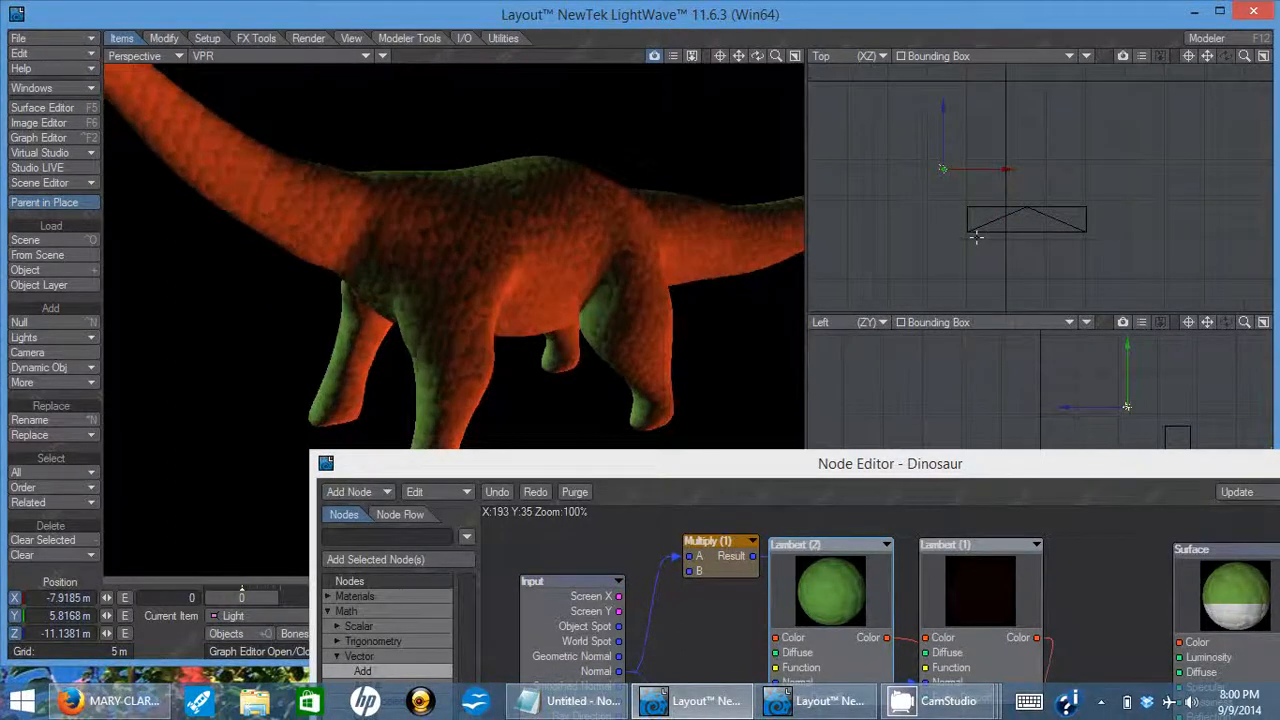
left_click_drag(855, 472, 1086, 269)
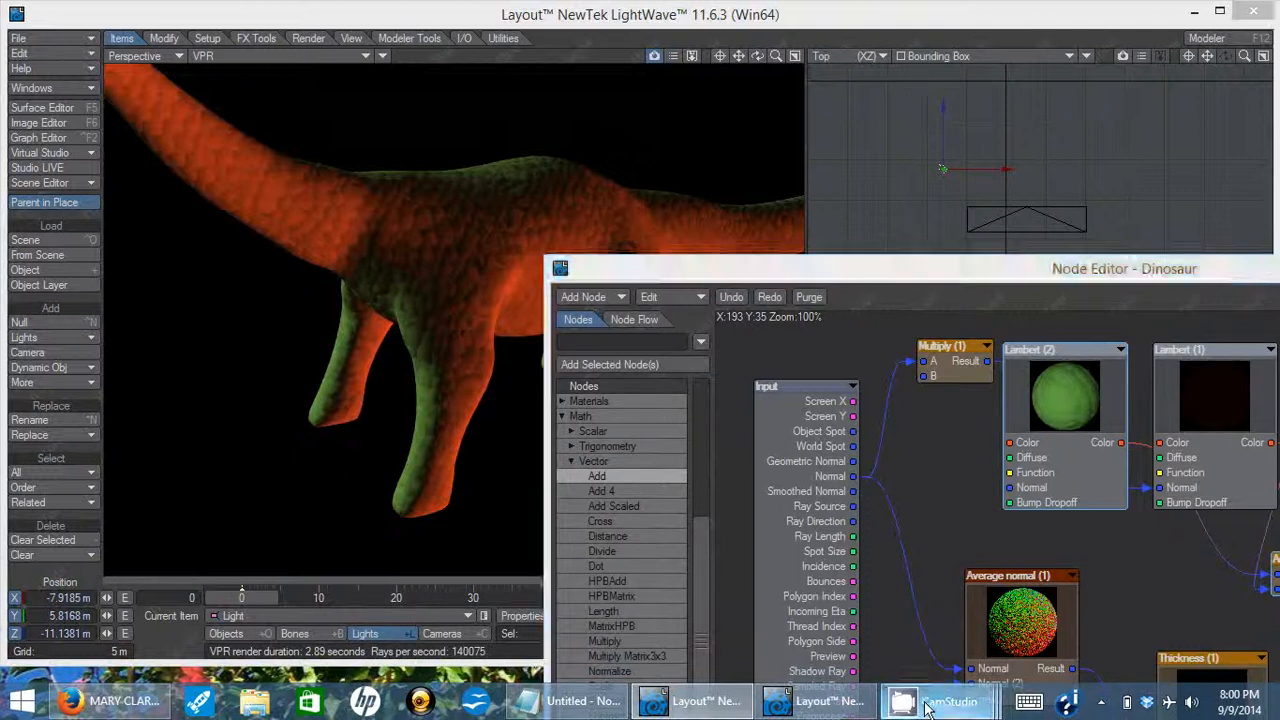
mouse_move(900, 700)
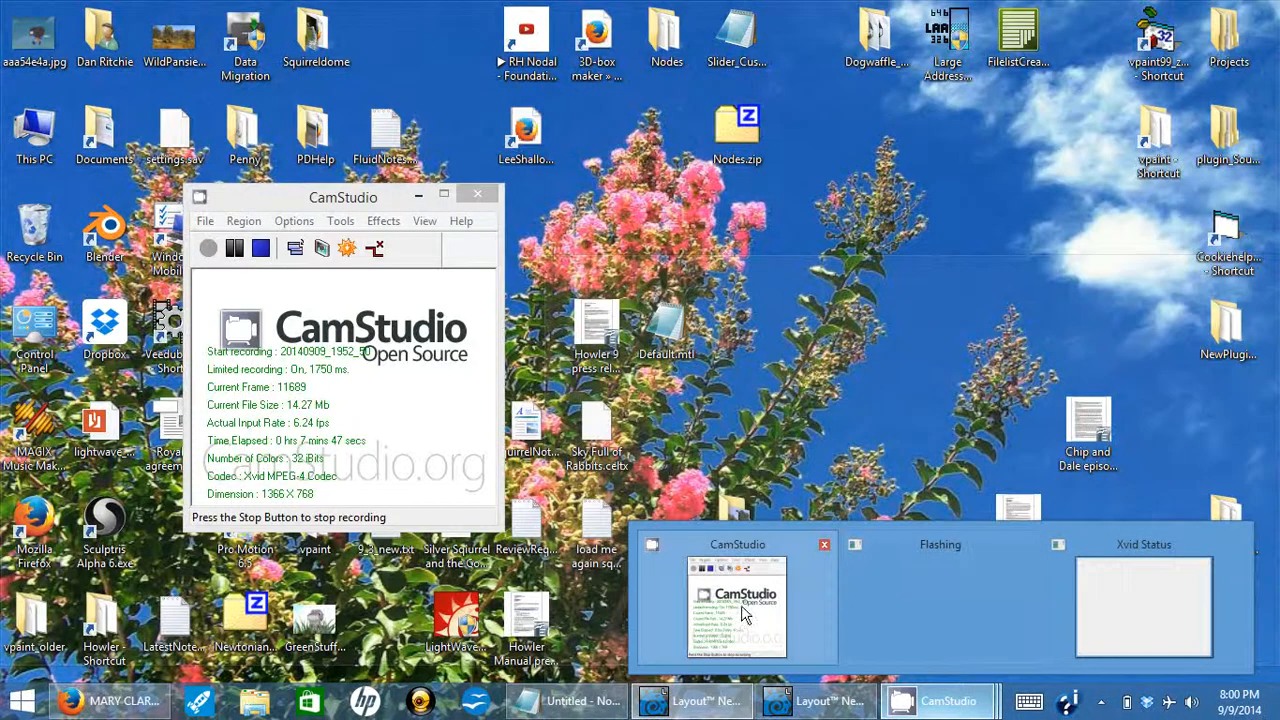